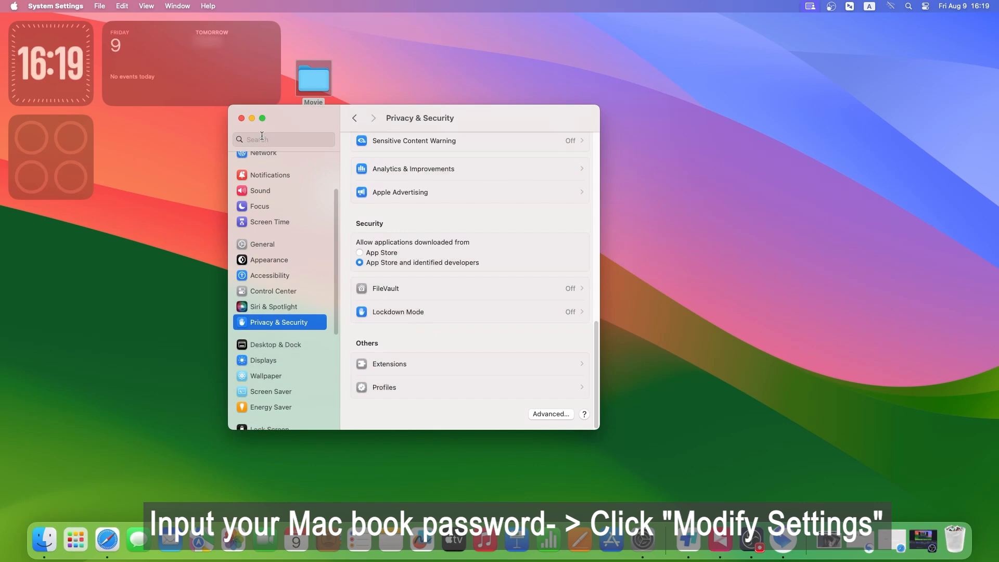
Step: Minimise the System Settings window, switch to Safari and open the site pm246sbt.labelife.cc
click(251, 118)
click(105, 524)
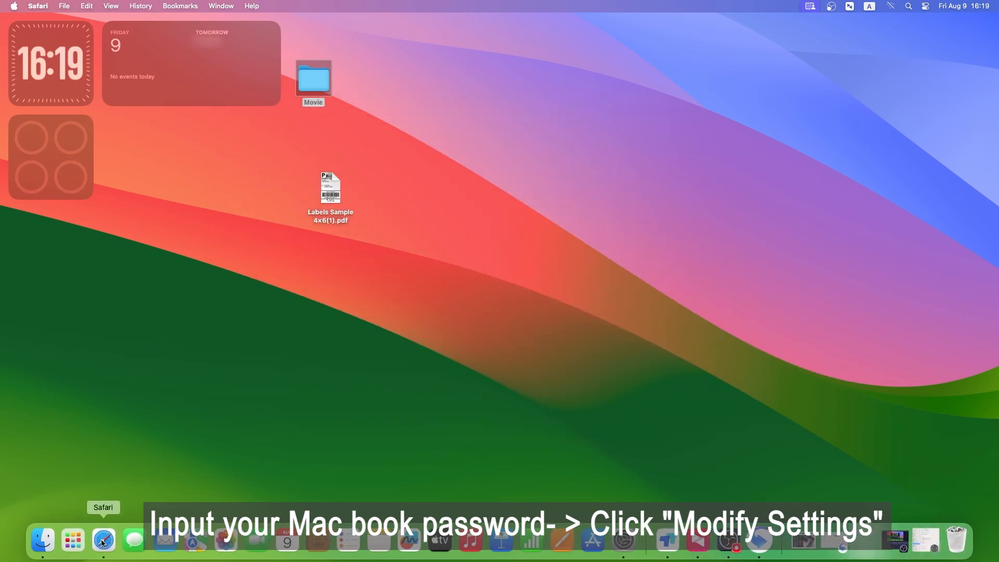
click(469, 35)
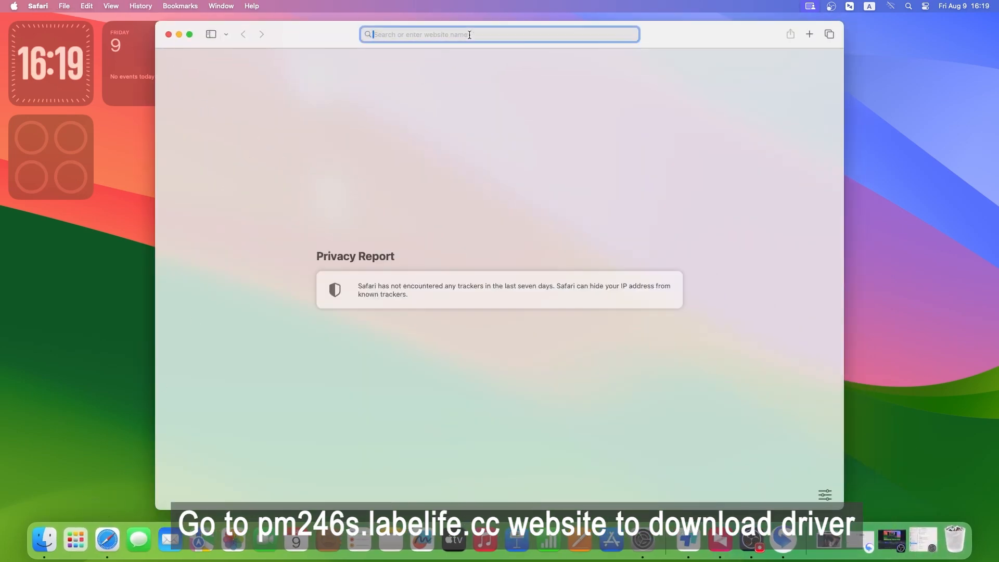
text(pm246)
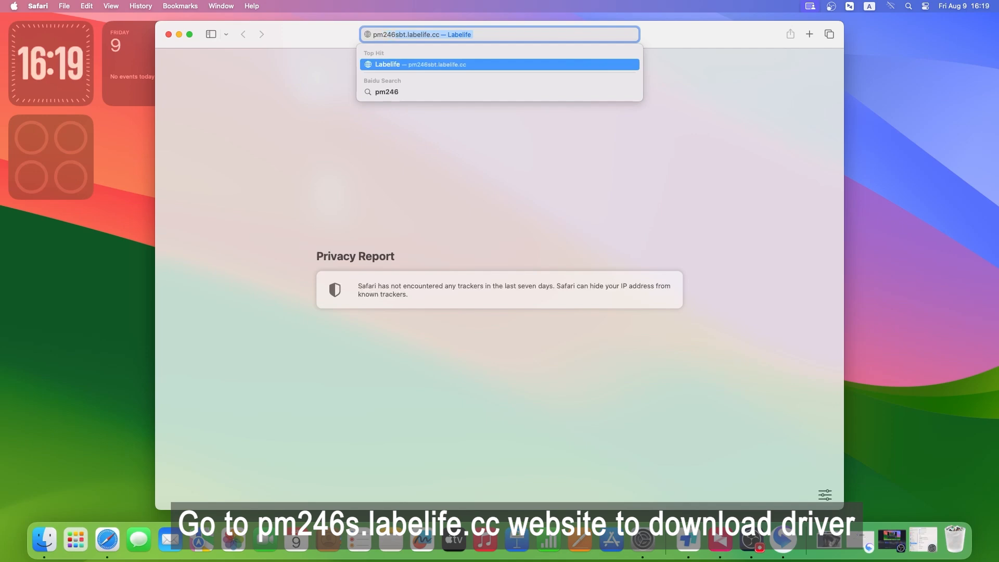
key(Return)
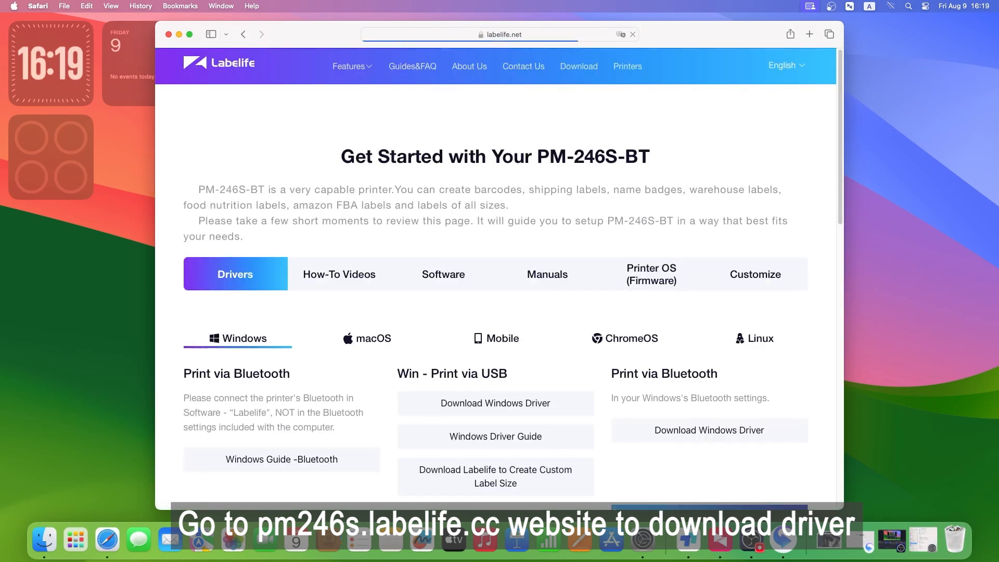
Step: Download the Mac driver for printing via USB from the macOS drivers section
click(378, 334)
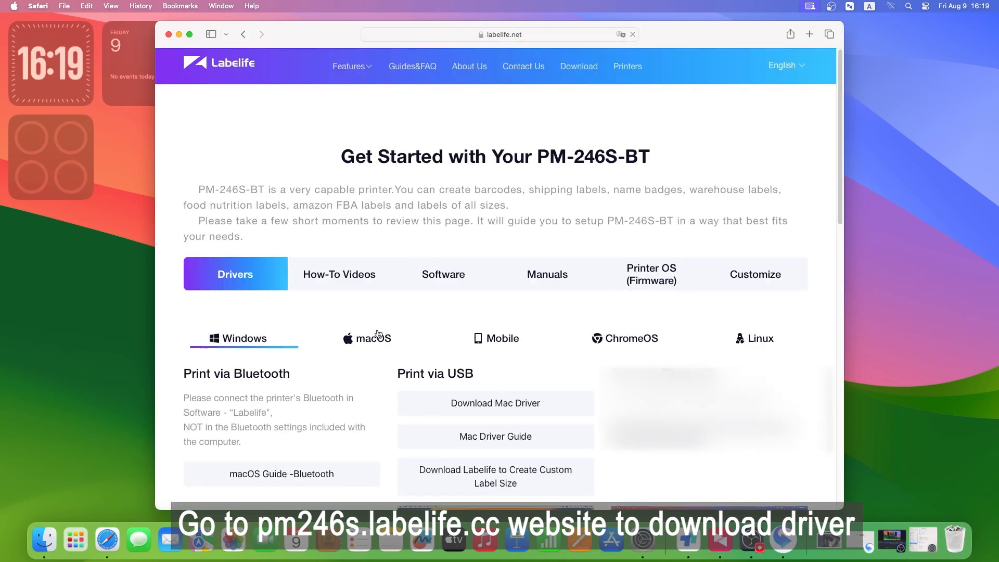
scroll(380, 334, down, 2)
click(483, 355)
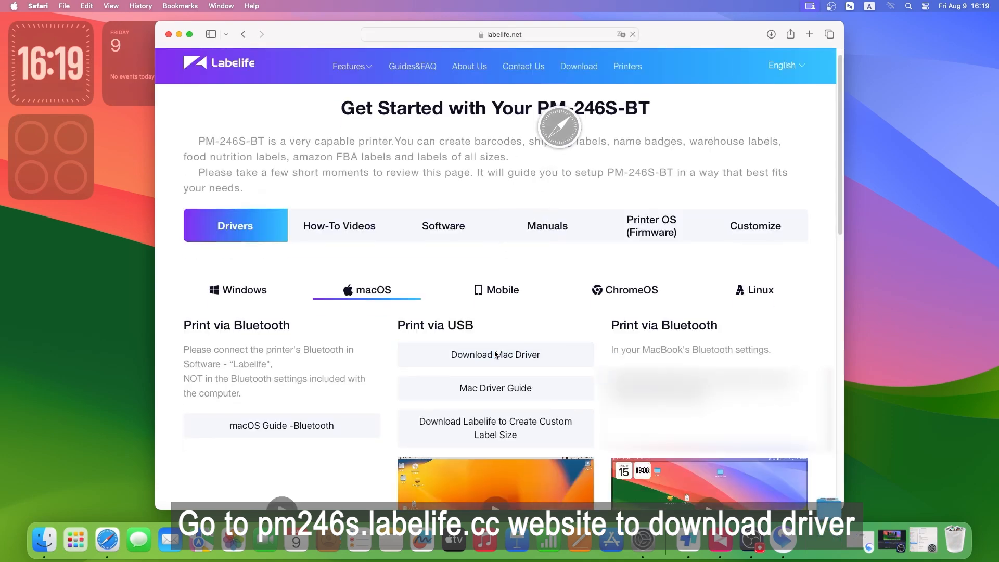
Step: Show the downloaded Label_Printer_Driver_Mac folder in Finder, expand it and open the MacOS-LabelPrinter-1.5.5.001.pkg package
click(771, 34)
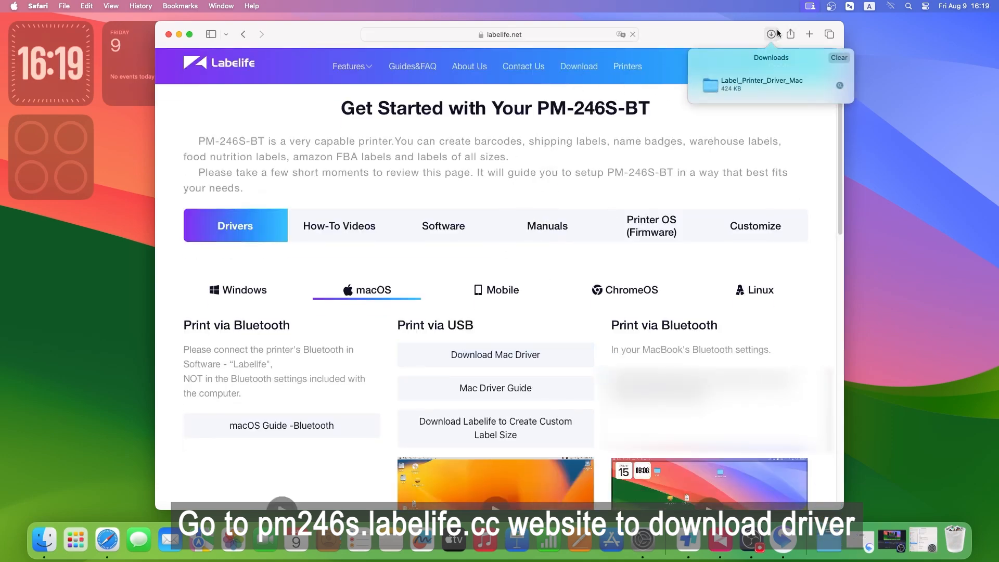
click(840, 85)
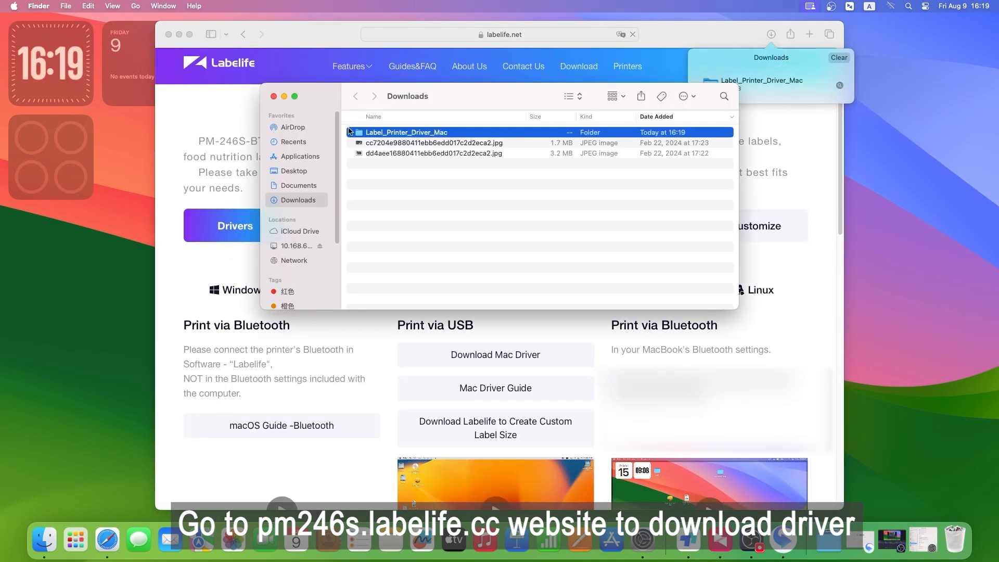
click(352, 133)
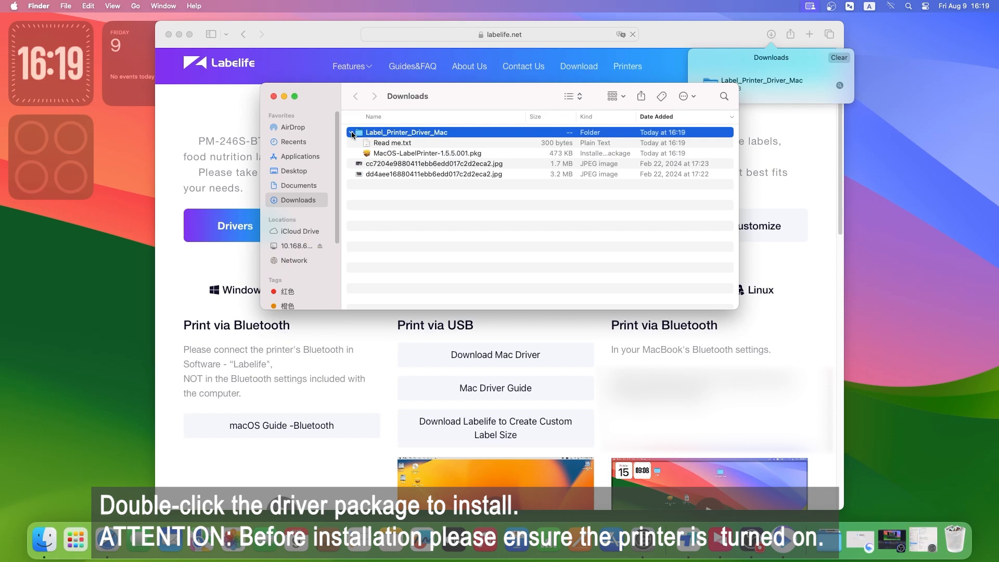
click(390, 154)
right_click(389, 153)
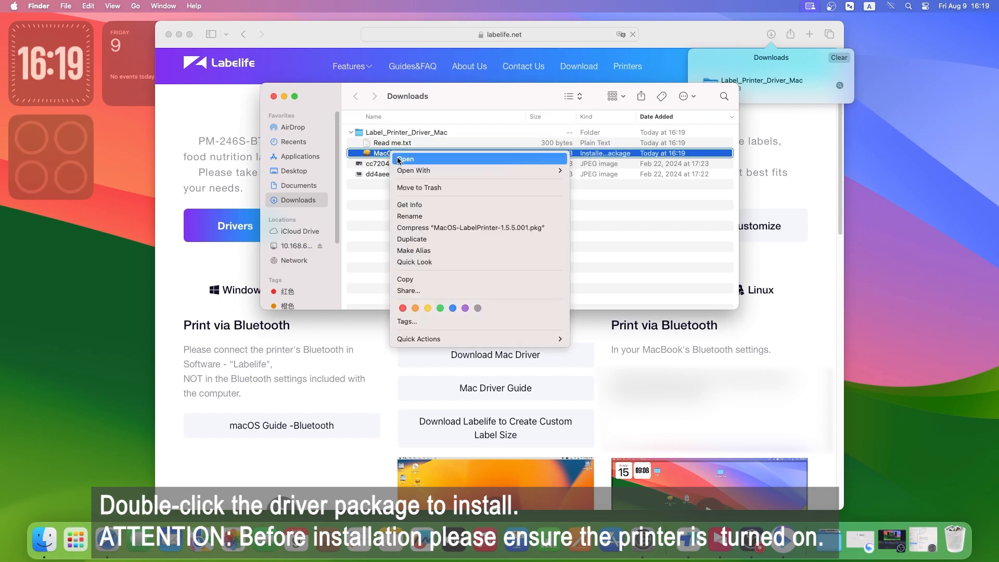
click(398, 159)
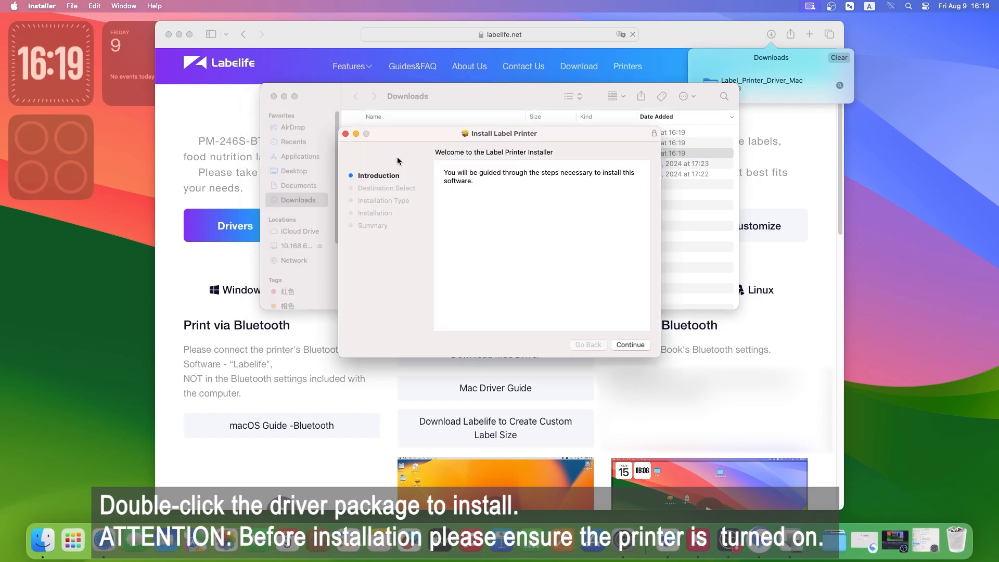
Step: Run the standard Label Printer installation and authorise it by entering the Mac account password
click(633, 346)
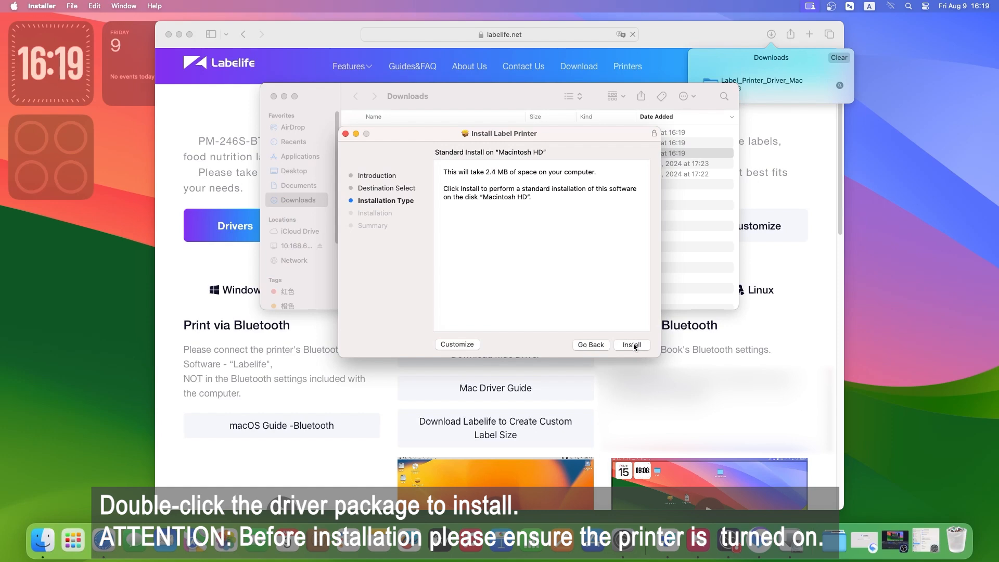
click(633, 345)
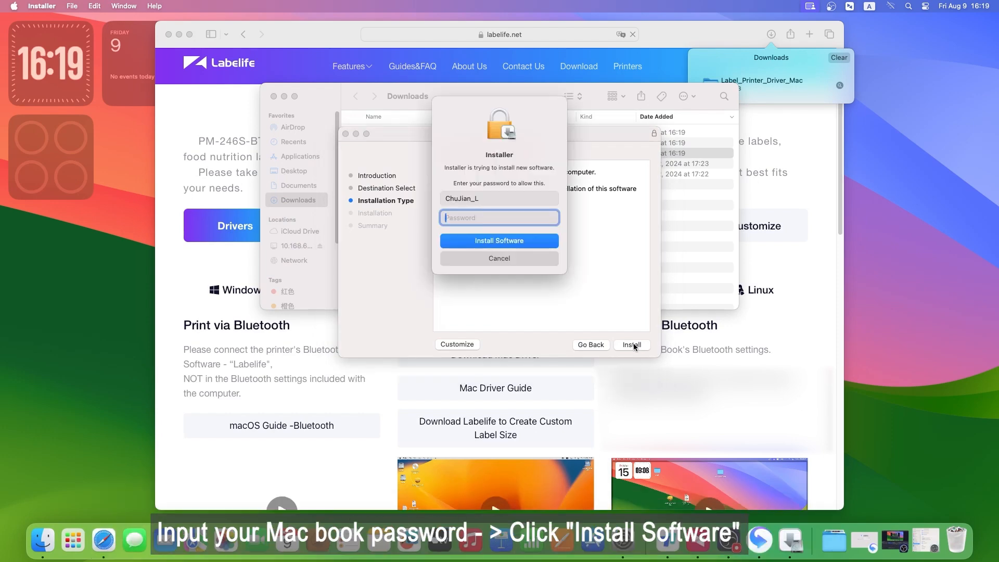
text(••••)
click(537, 242)
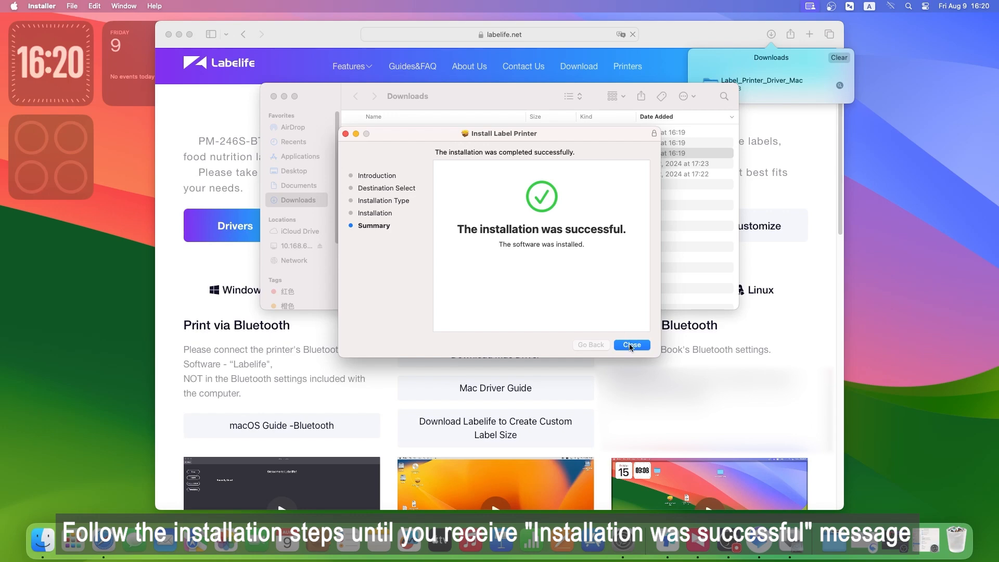
Step: Close the finished Label Printer installer and move its package to the Trash
click(628, 346)
click(542, 180)
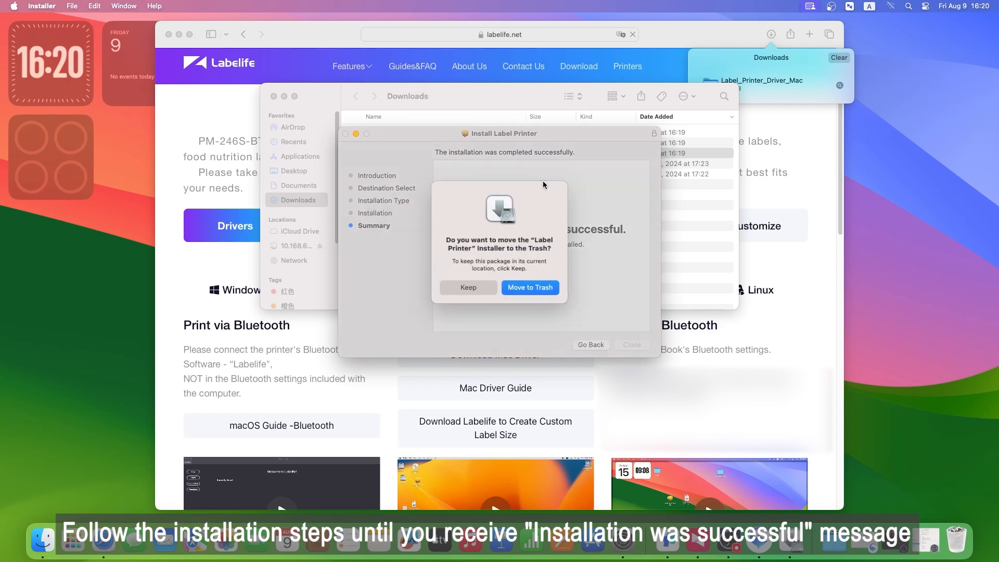
click(532, 285)
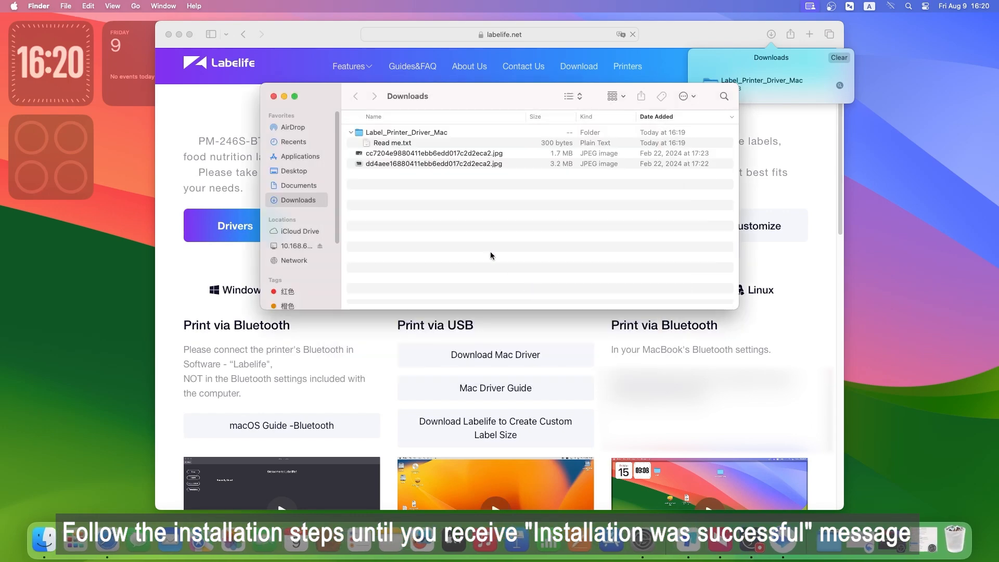
Step: Minimise the Finder and Safari windows, then switch to System Settings and turn Bluetooth on
click(285, 97)
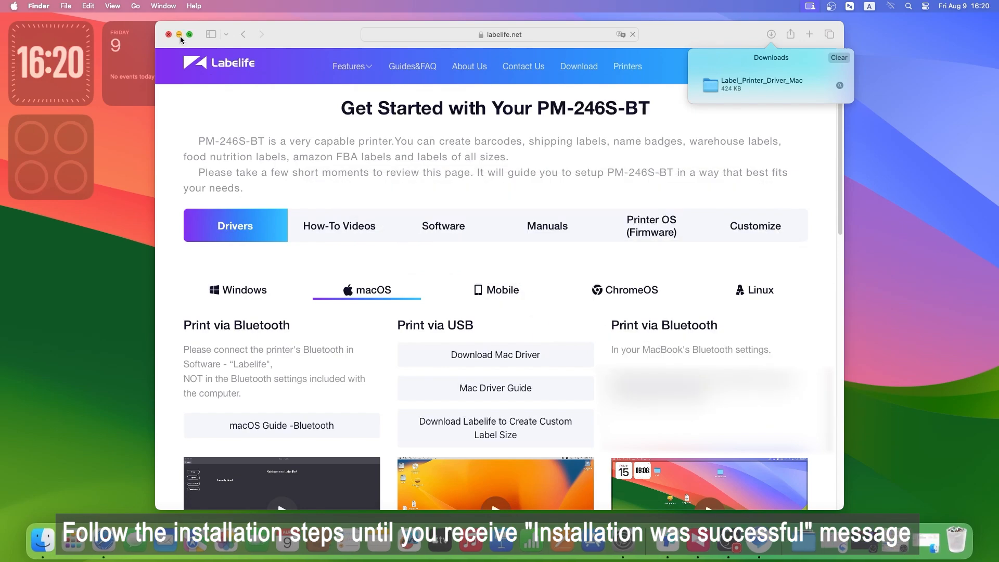
click(179, 34)
click(604, 541)
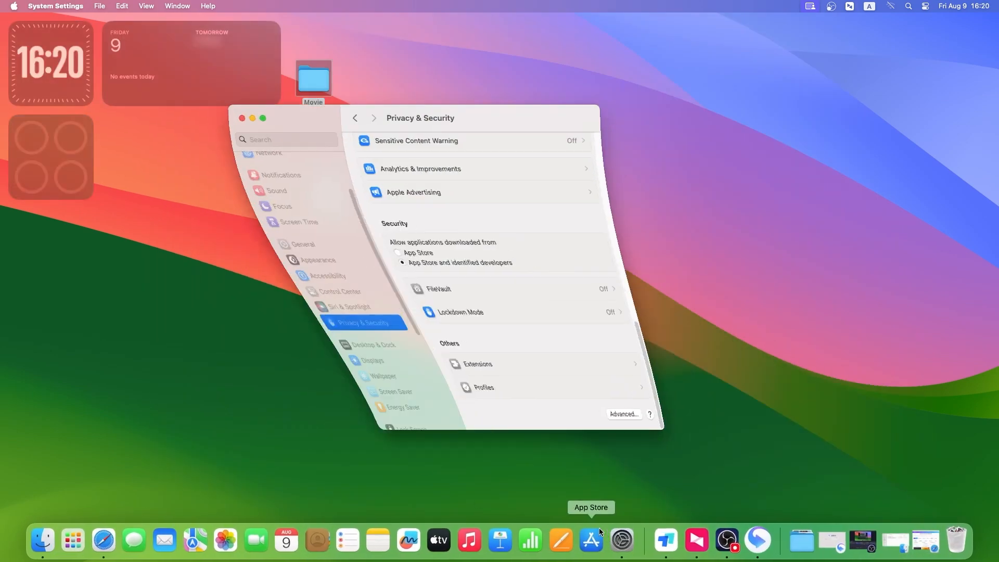
scroll(264, 257, up, 2)
scroll(264, 257, up, 1)
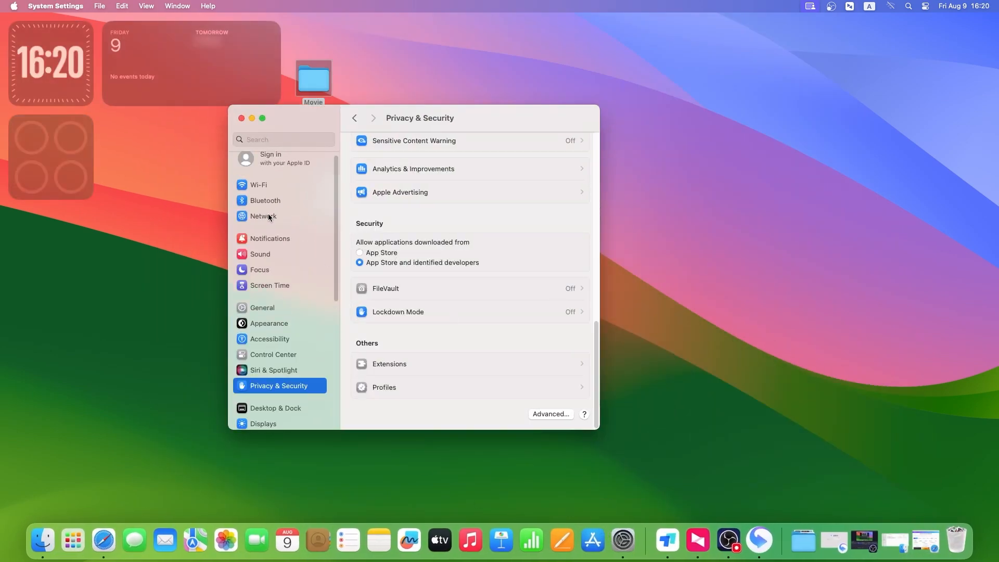
click(275, 201)
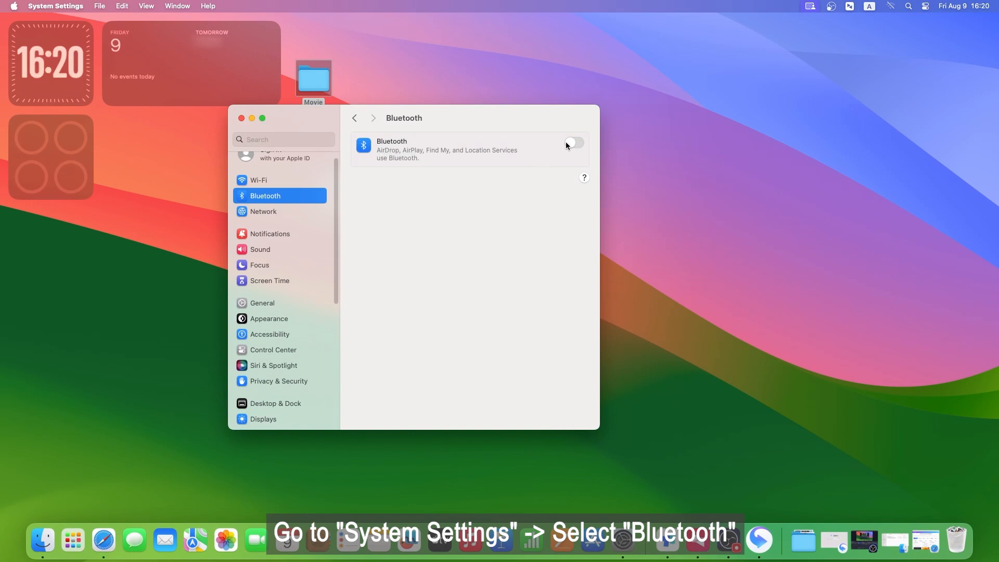
click(574, 143)
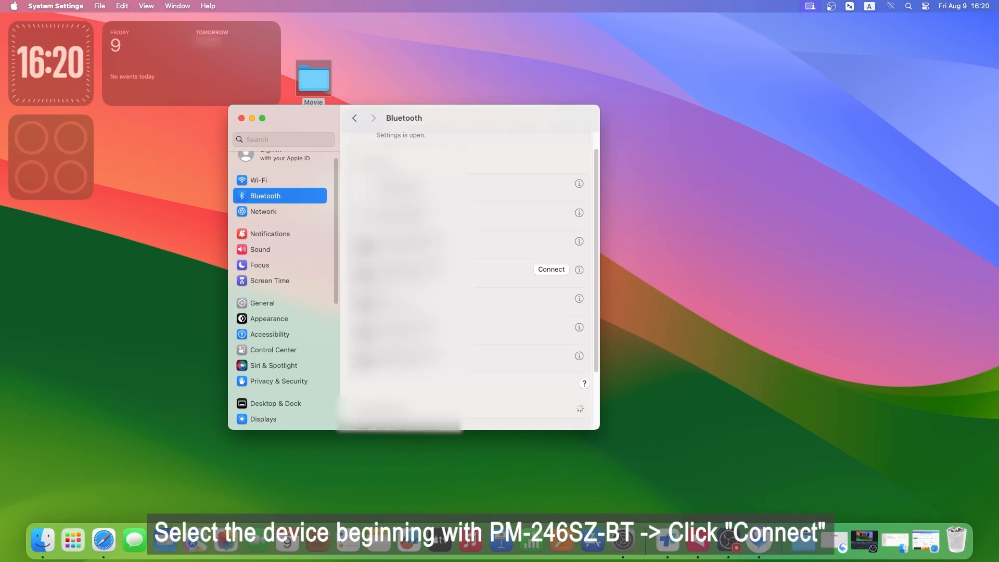
Step: Connect the nearby Bluetooth device PM-246SZ-BT-E11F, view its device details and close them
scroll(488, 310, down, 5)
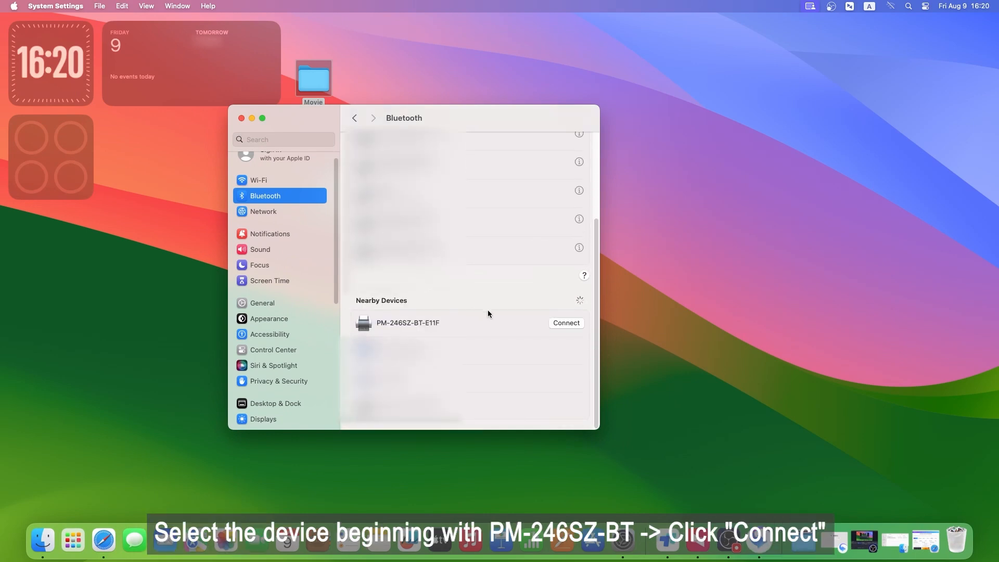
click(567, 323)
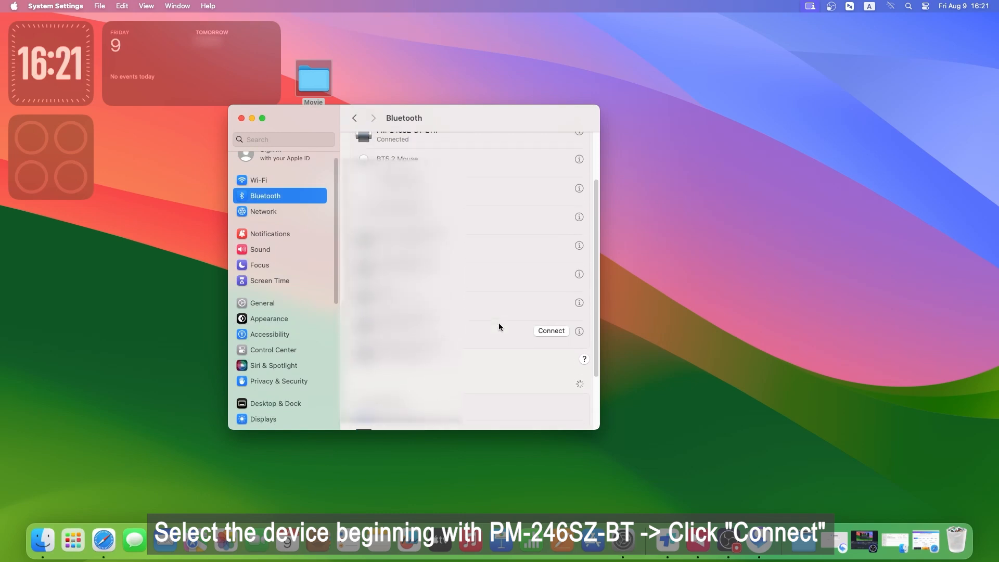
scroll(498, 323, up, 2)
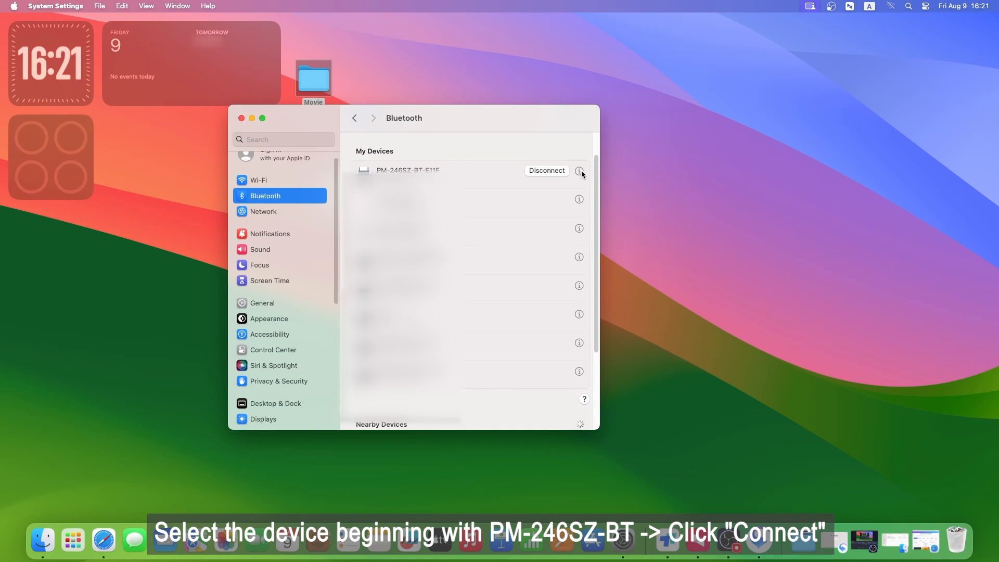
click(579, 257)
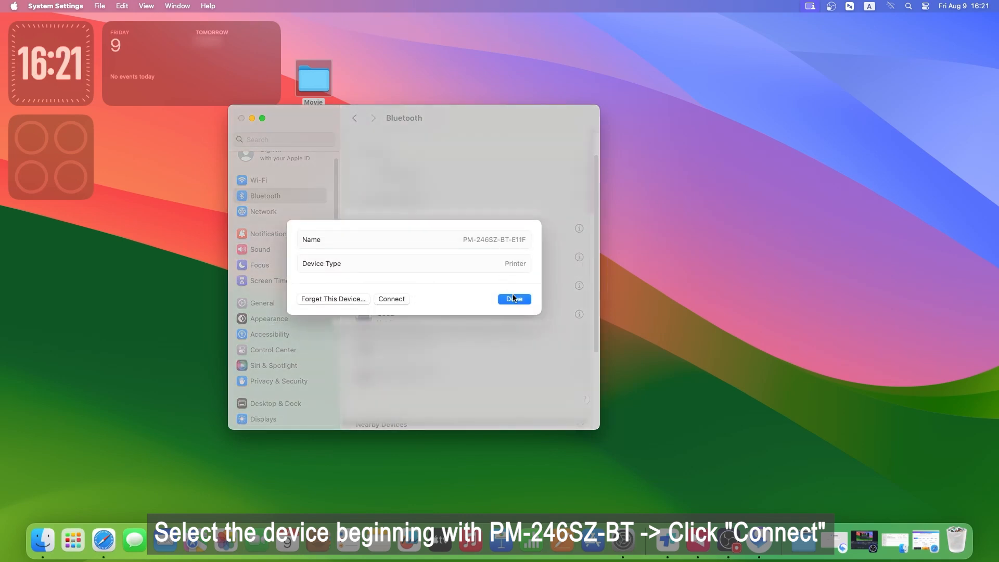
click(513, 298)
Step: Start adding a printer in the Printers & Scanners settings and select the Bluetooth printer PM-246SZ-BT-E11F
scroll(306, 291, down, 8)
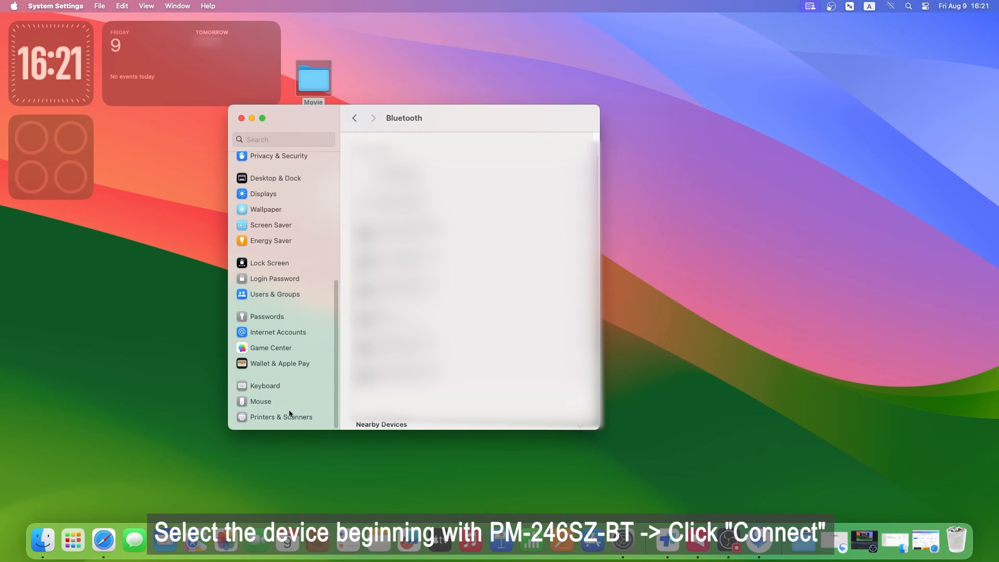
click(289, 416)
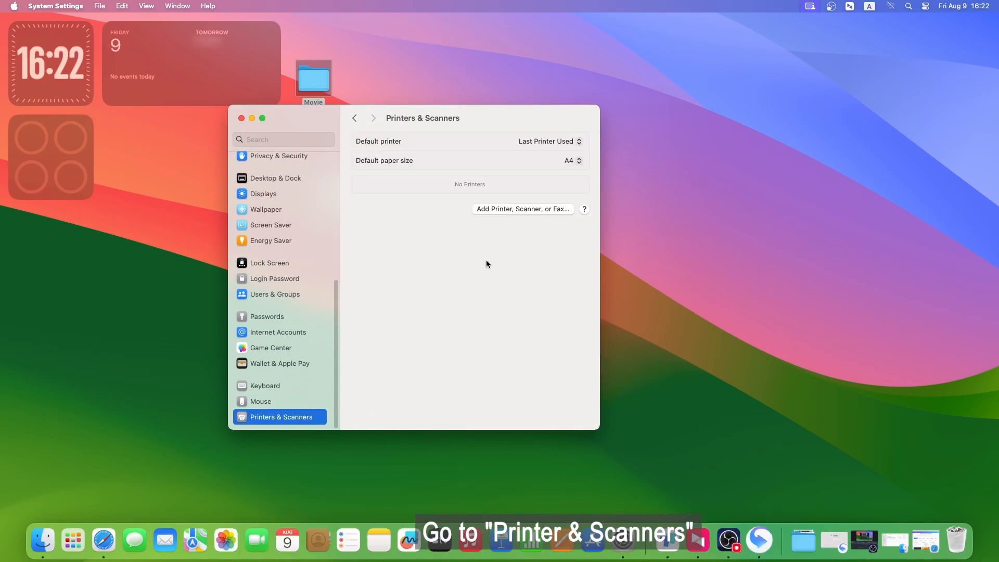
click(507, 210)
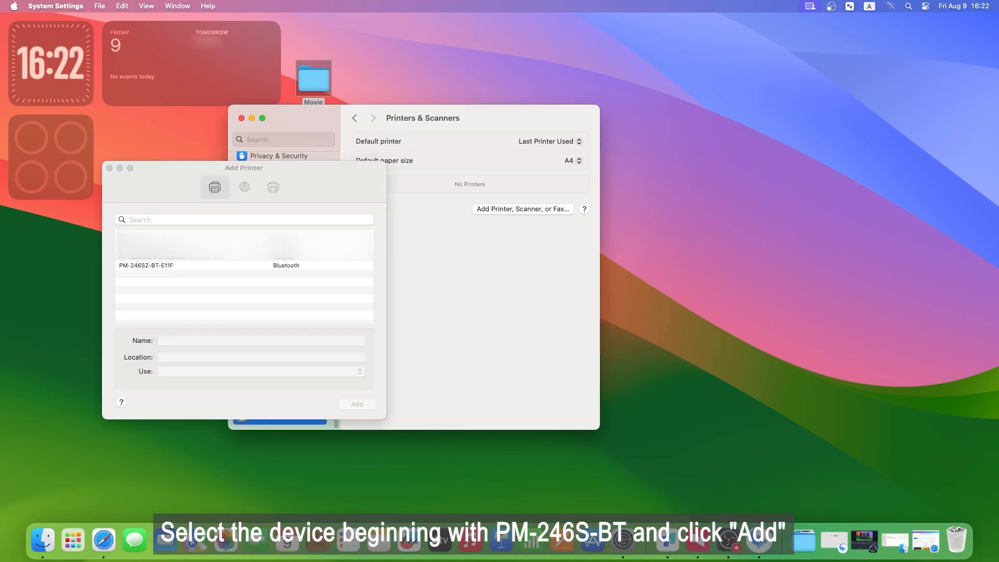
click(219, 263)
click(238, 264)
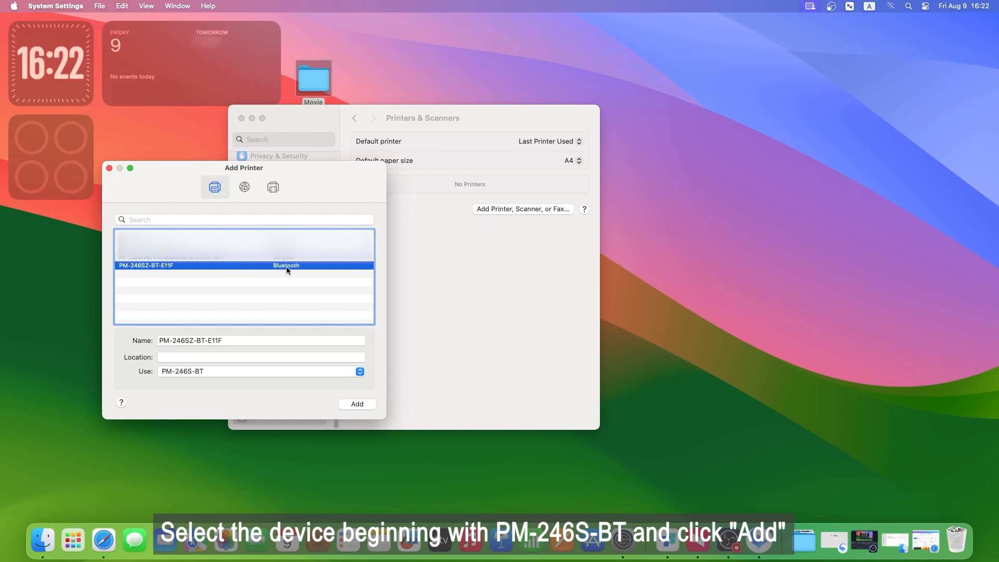
Step: Choose PM-246S-BT as the printer software, searching for 246s, and add the printer
click(236, 368)
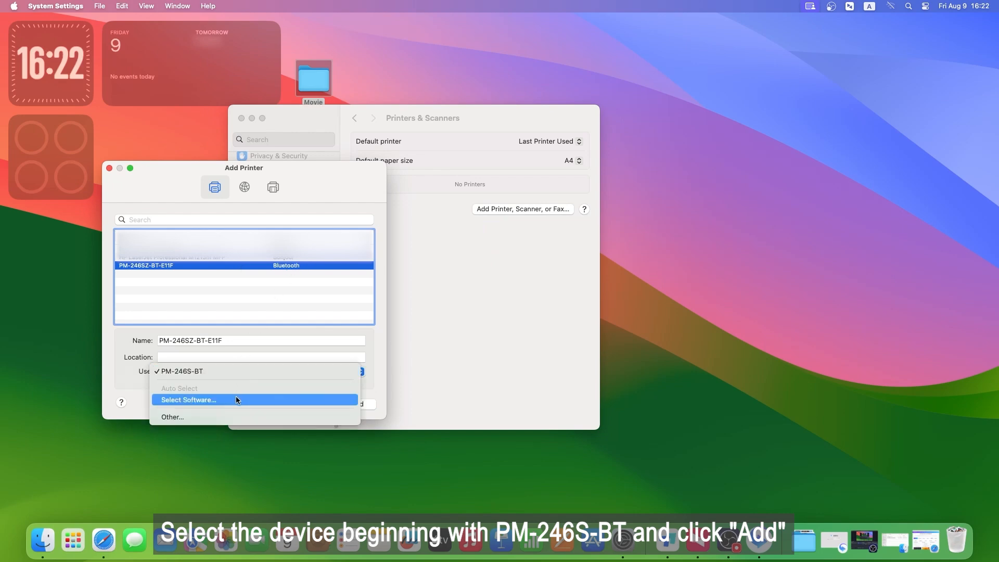
click(235, 397)
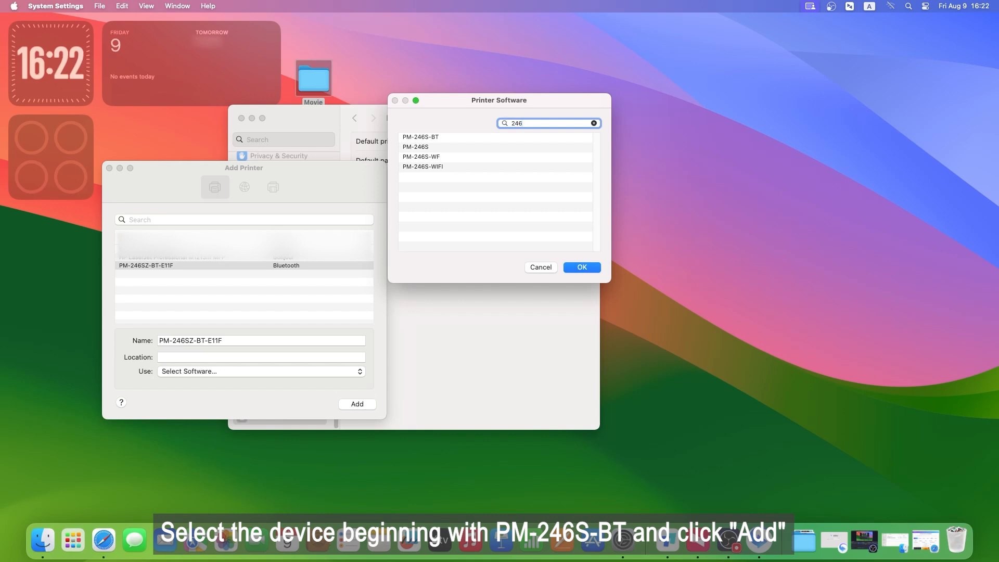
click(449, 137)
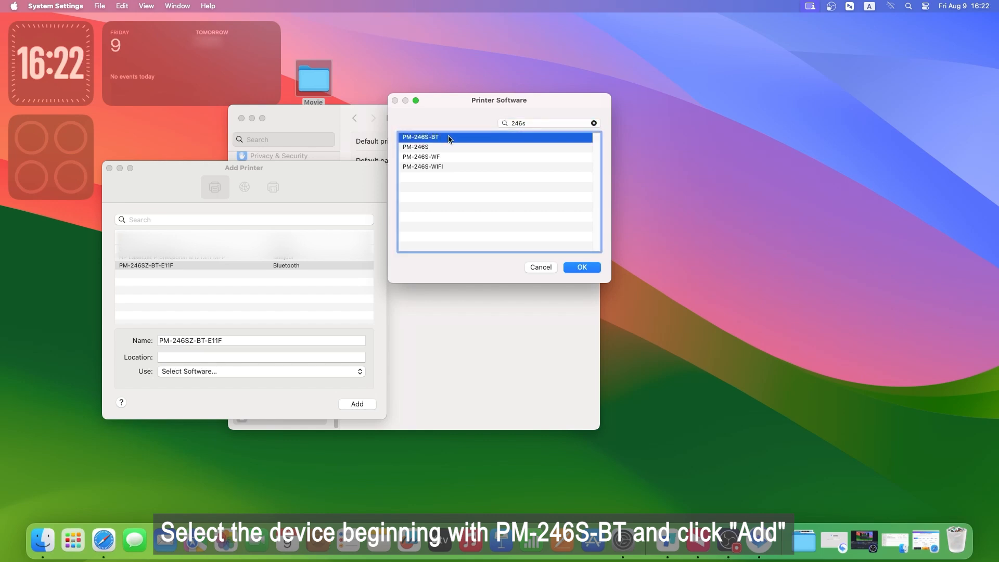
click(574, 267)
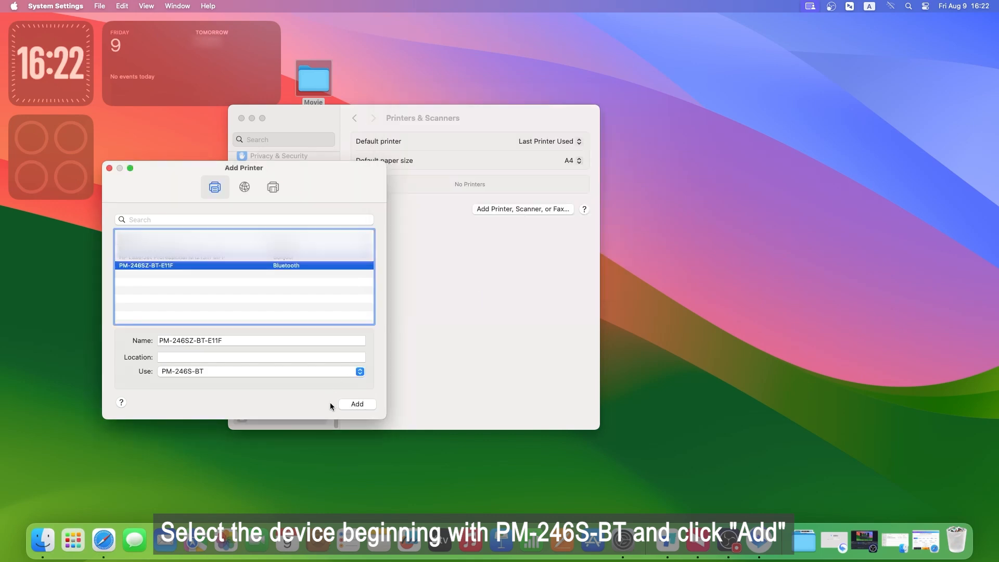
click(356, 404)
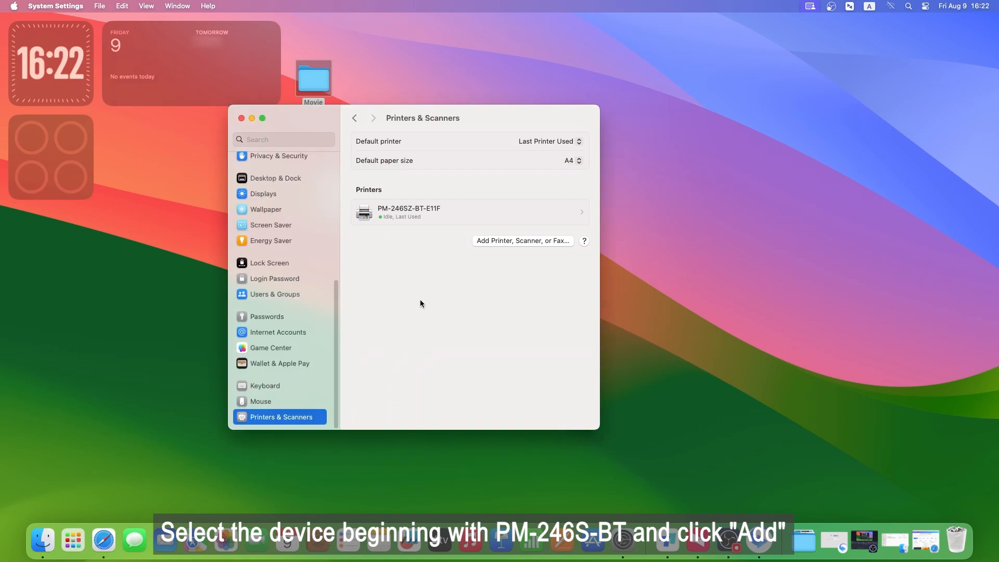
Step: Open the print queue of the PM-246SZ-BT-E11F printer and print a test page
click(446, 209)
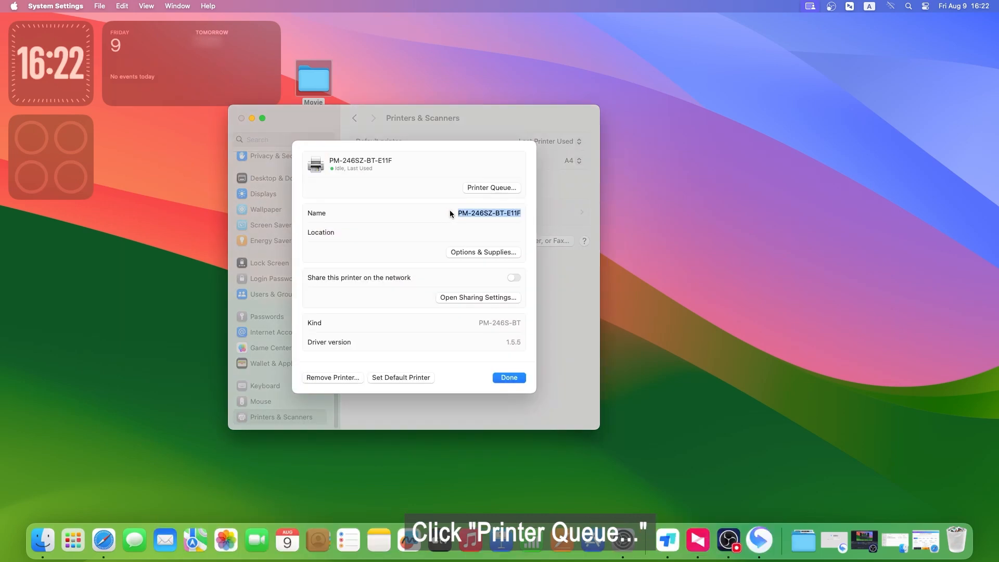
click(489, 188)
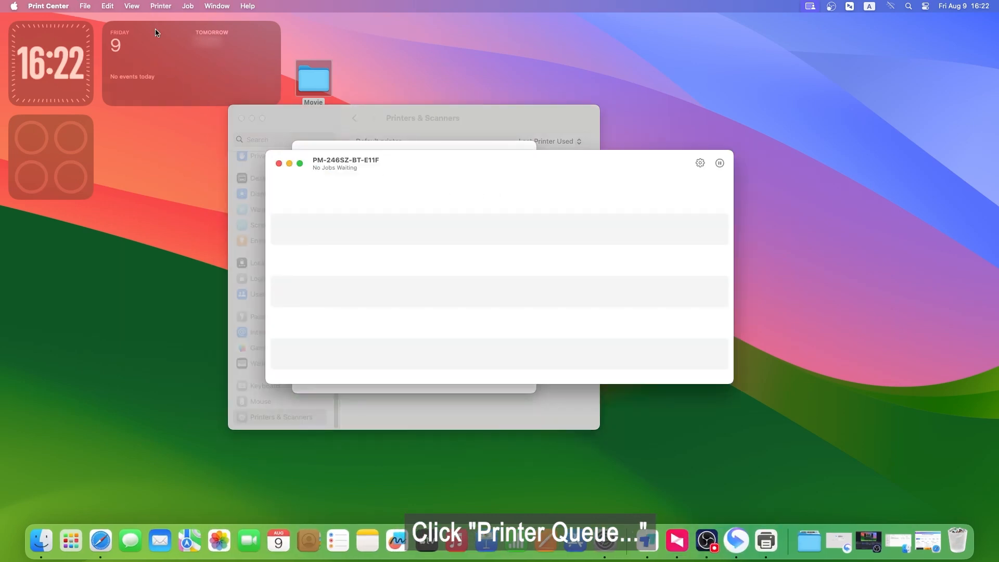
click(160, 6)
click(175, 79)
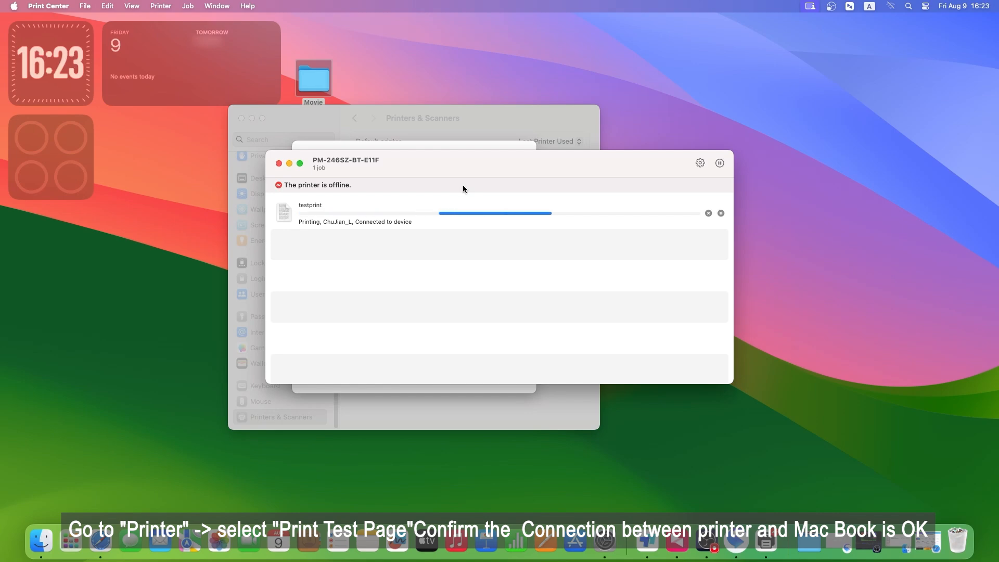
Step: Minimise the print queue, close the printer's details and minimise the System Settings window
click(289, 164)
click(510, 376)
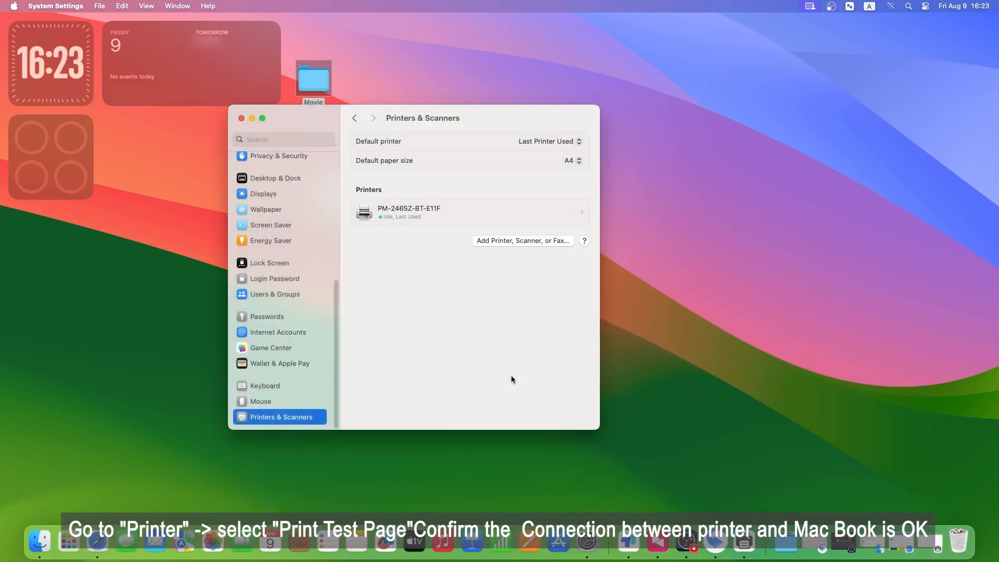
click(251, 117)
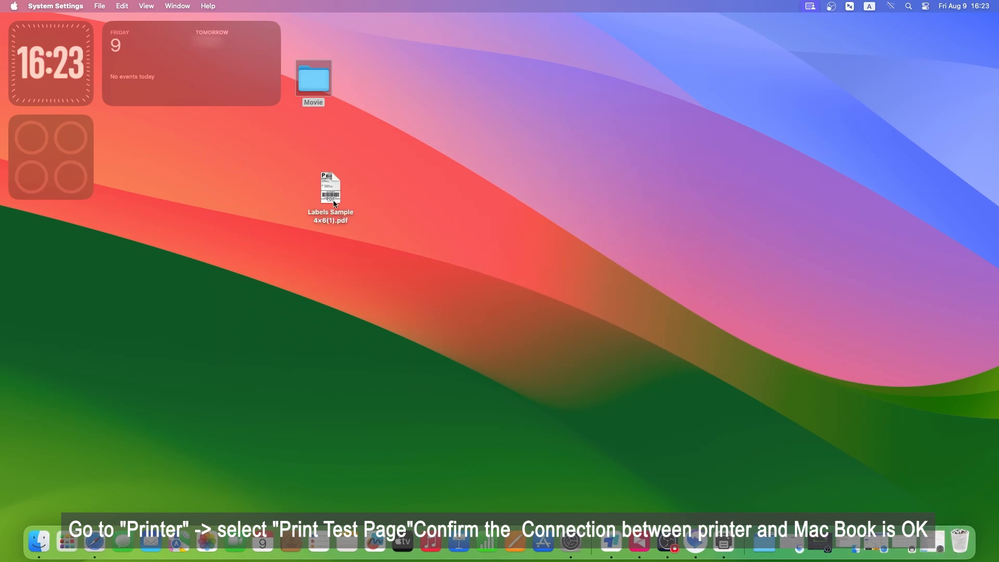
Step: Open the desktop file Labels Sample 4×6(1).pdf with Preview
click(333, 201)
right_click(334, 202)
mouse_move(447, 216)
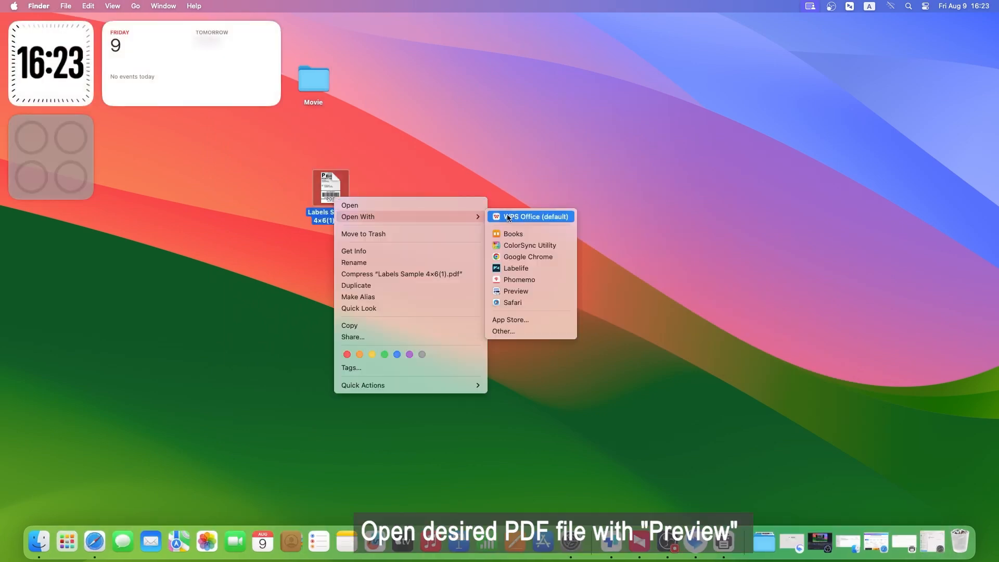
click(524, 292)
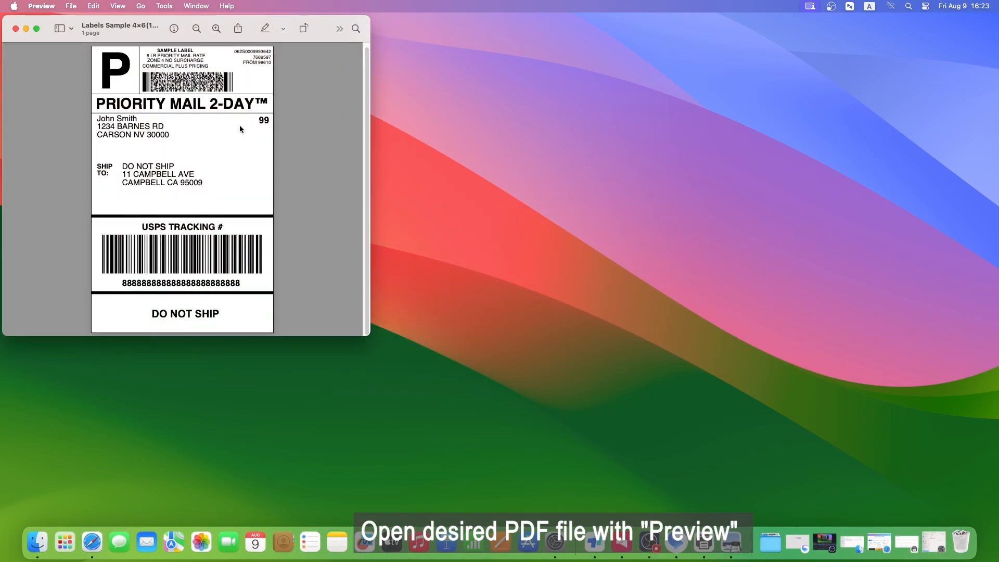
Step: Start printing the label PDF with the PM-246SZ-BT-E11F printer and the Default Settings preset
click(71, 5)
click(101, 267)
click(349, 67)
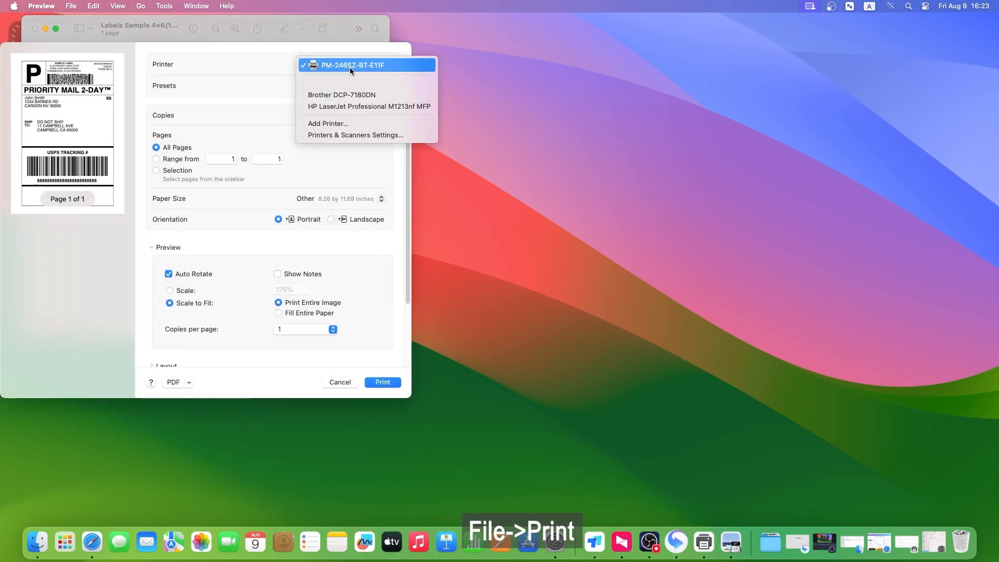
click(350, 67)
click(353, 83)
click(357, 97)
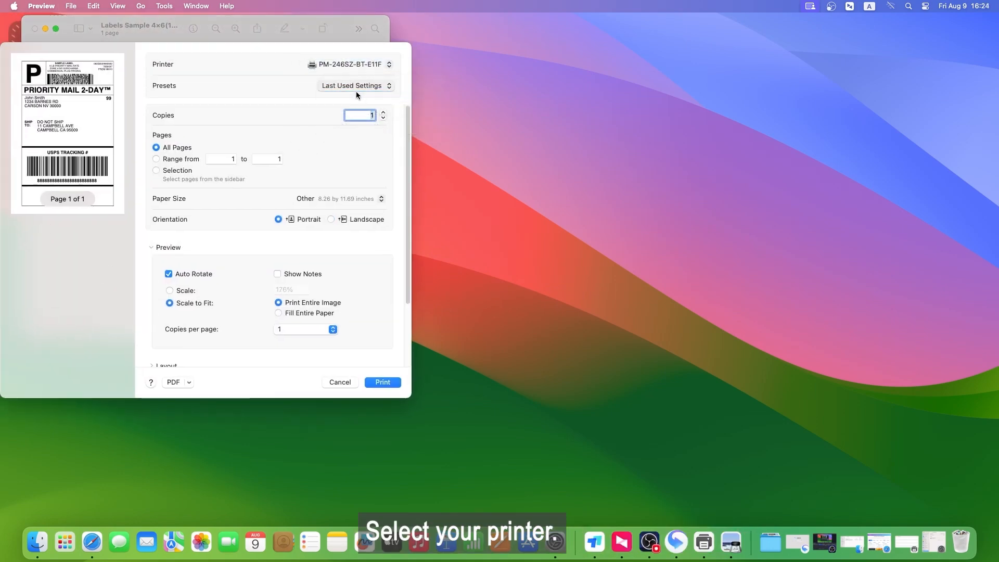
click(355, 86)
click(355, 74)
Step: Open the custom paper size management and delete the custom size "love"
click(326, 201)
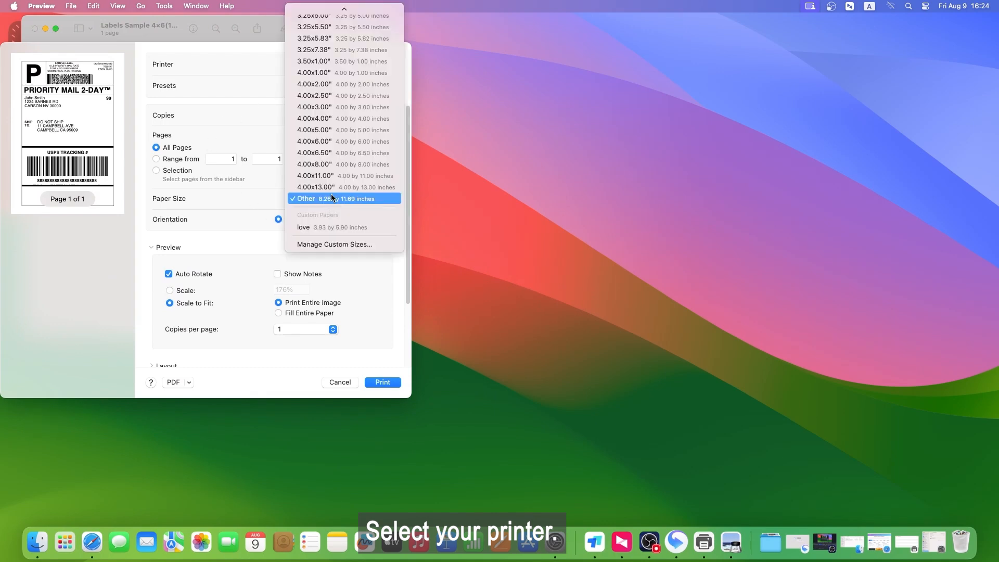
scroll(331, 156, up, 10)
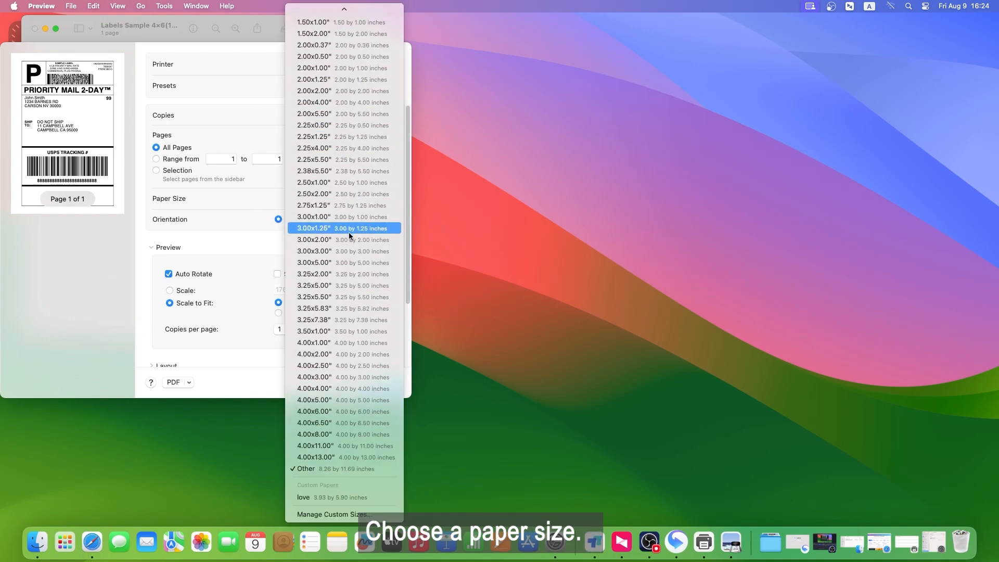
click(346, 515)
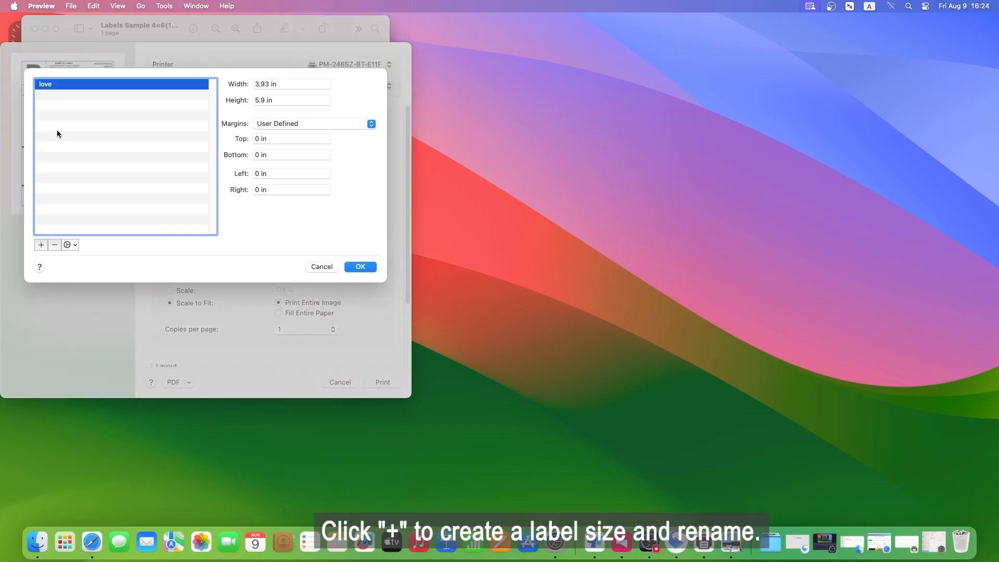
click(55, 244)
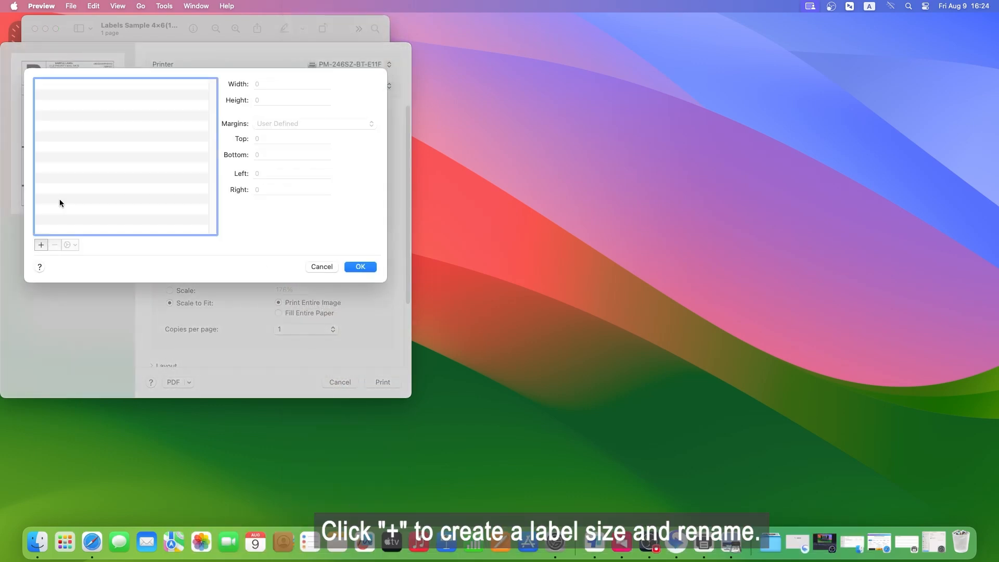
Step: Add a custom paper size named "like" with user-defined margins of 0 in
click(45, 246)
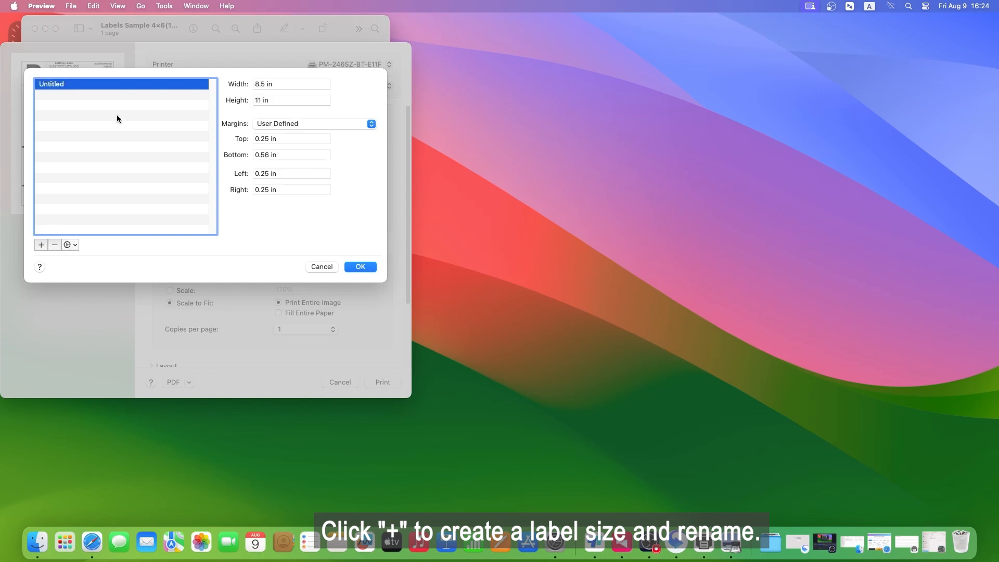
click(277, 125)
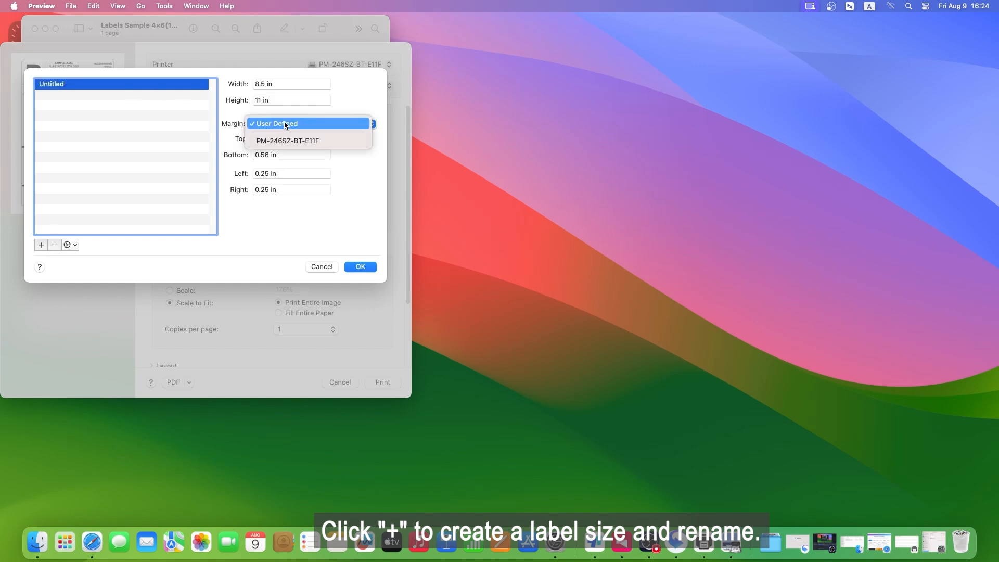
click(285, 124)
double_click(57, 84)
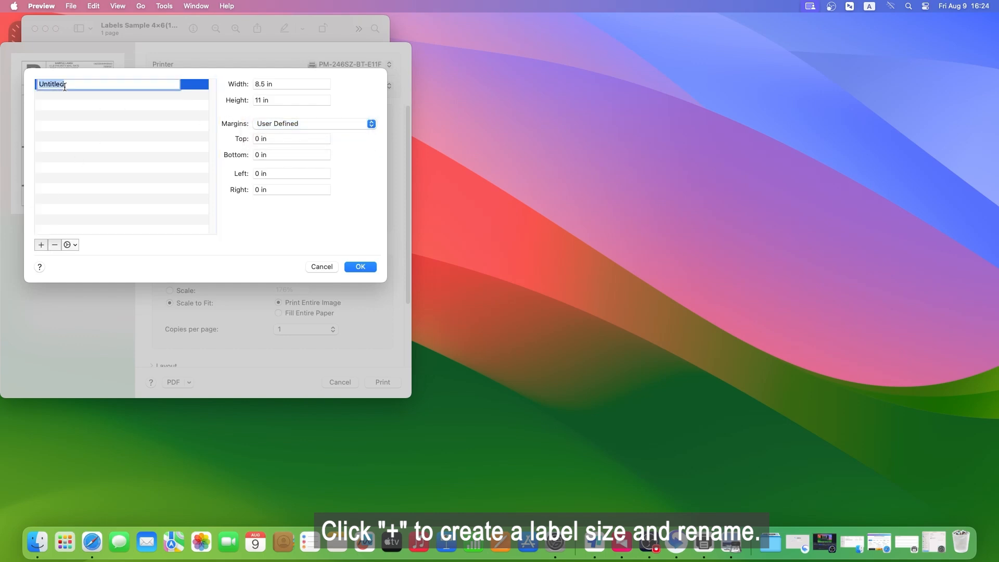
text(like)
key(Return)
Step: Set the custom size "like" to 3.93 in wide and 5.9 in high and save it
click(291, 84)
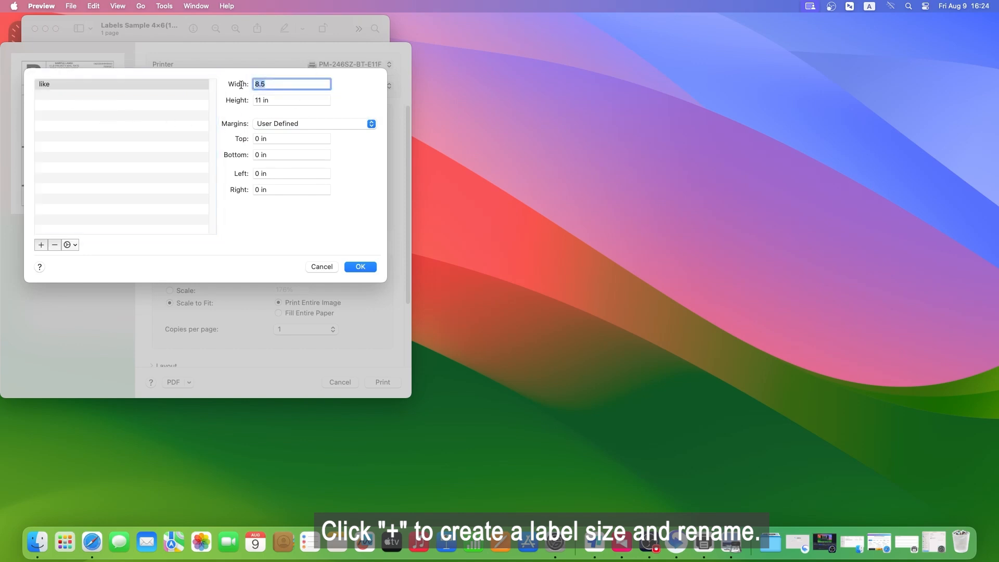
text(3.93)
click(269, 98)
text(5.9)
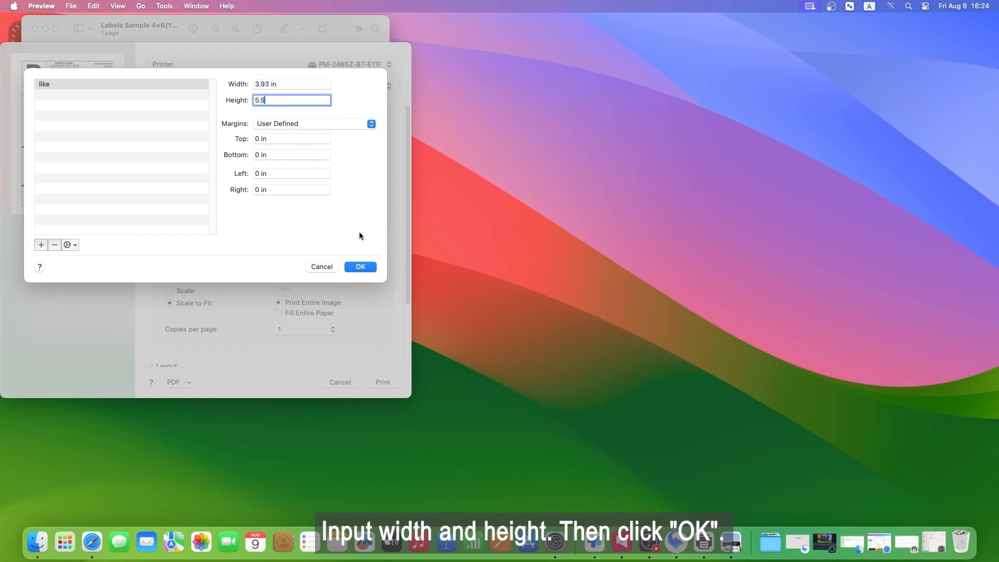
click(364, 268)
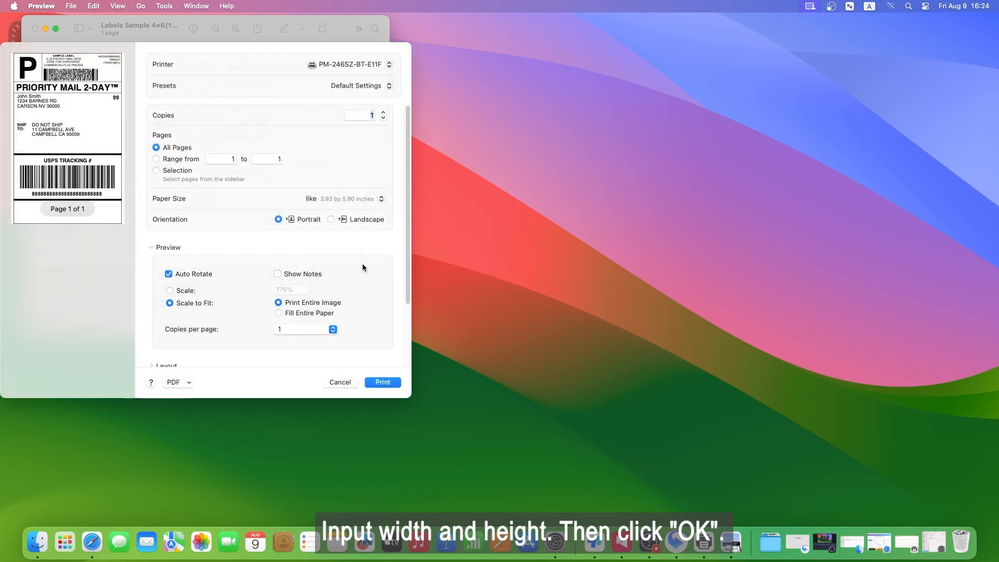
Step: Try the 4.00x6.00" paper size and landscape orientation, returning to the "like" size and portrait
click(353, 200)
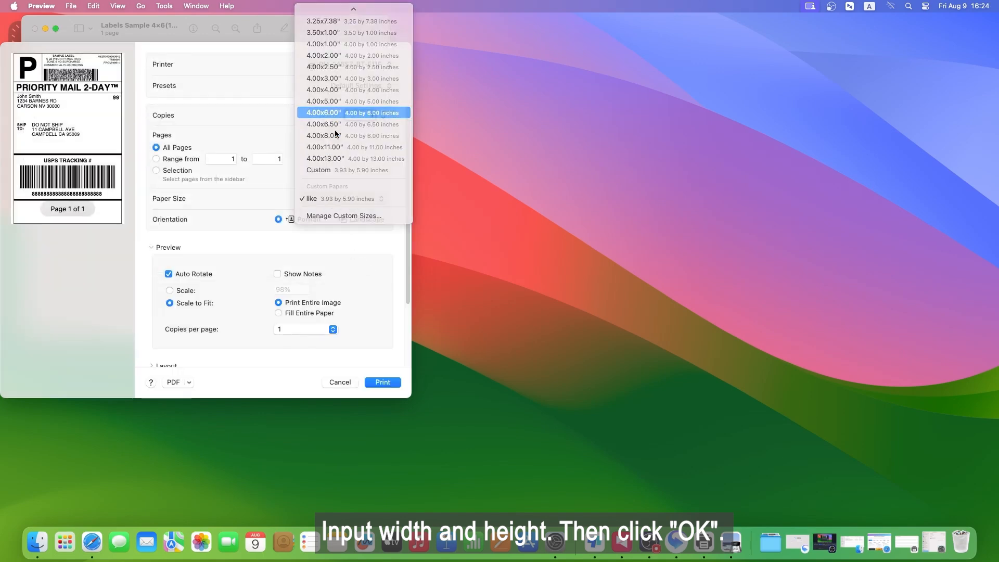
click(335, 129)
click(342, 200)
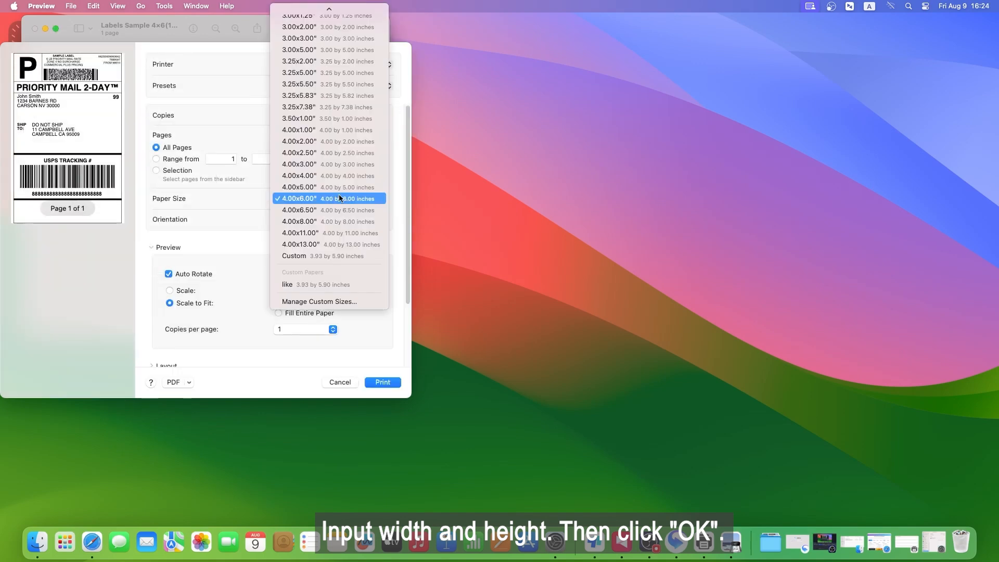
click(329, 284)
click(330, 219)
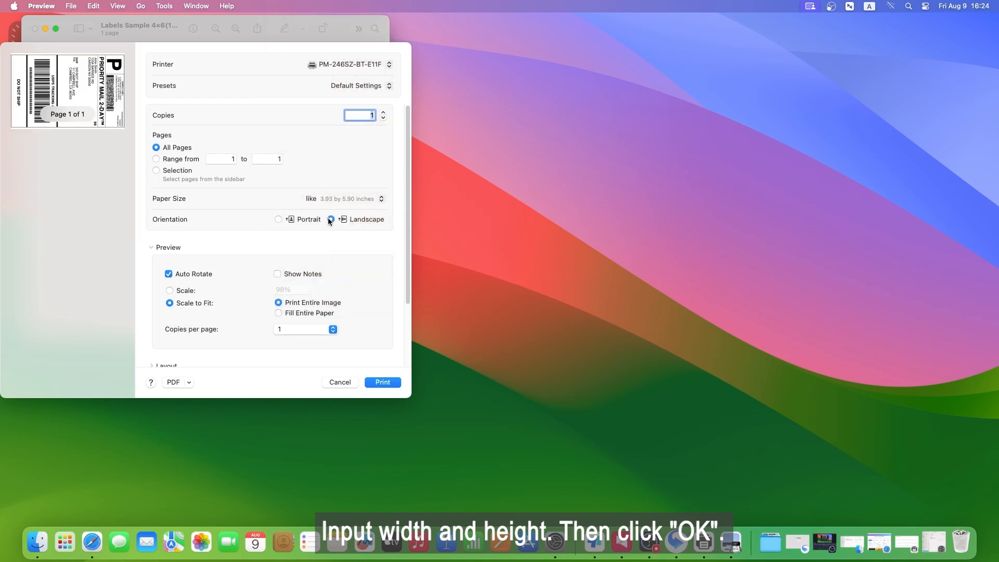
click(279, 218)
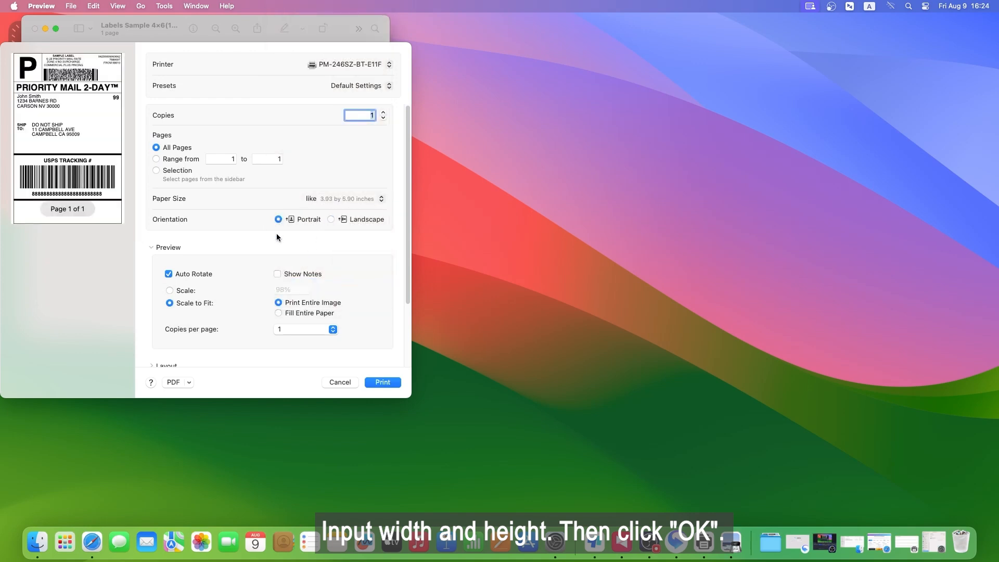
Step: Review the Media Tracking, Gap or Mark Height and Gap or Mark Offset choices in Printer Features, picking Gap, 3mm and 0mm
scroll(277, 234, down, 1)
scroll(277, 236, down, 3)
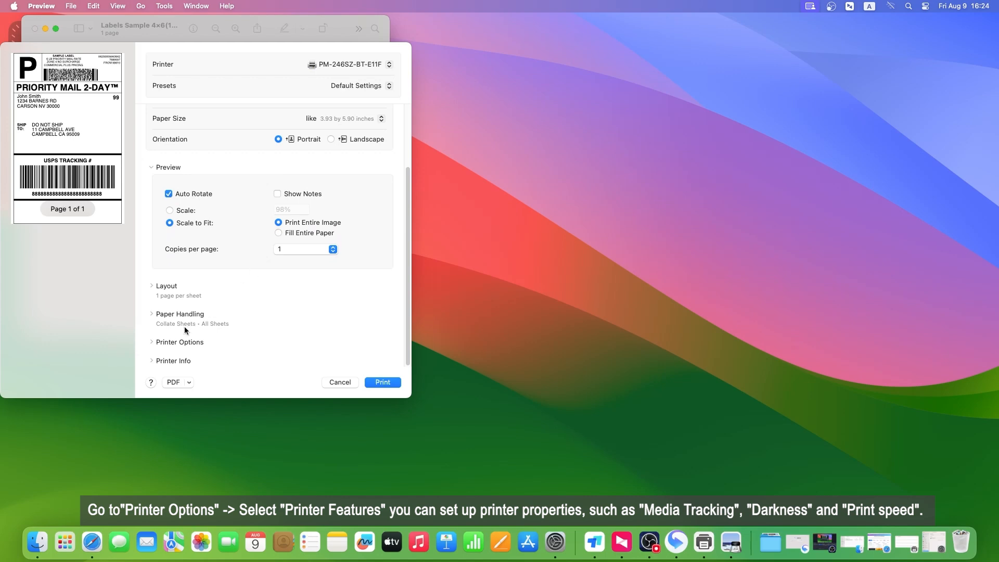
click(152, 343)
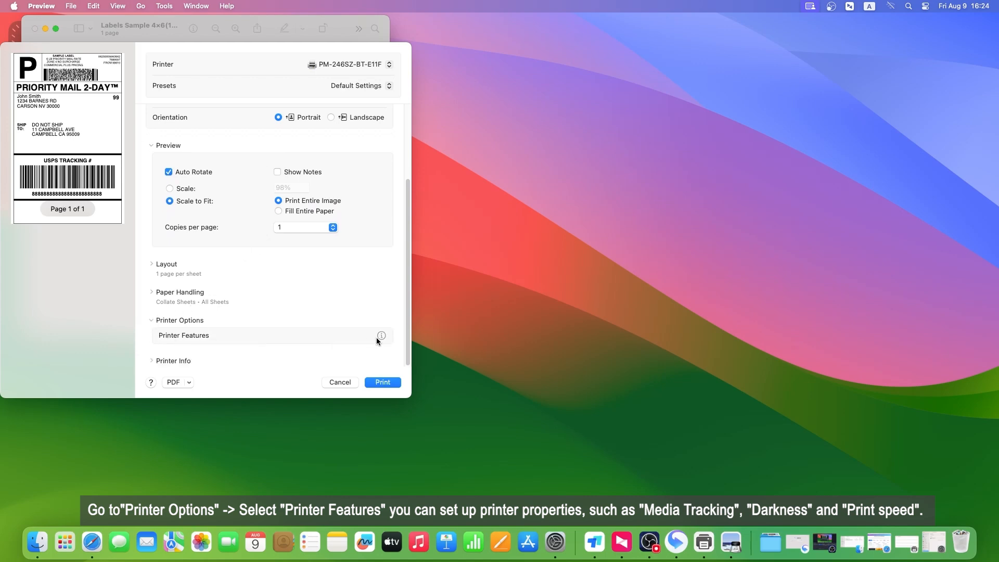
click(382, 335)
click(226, 123)
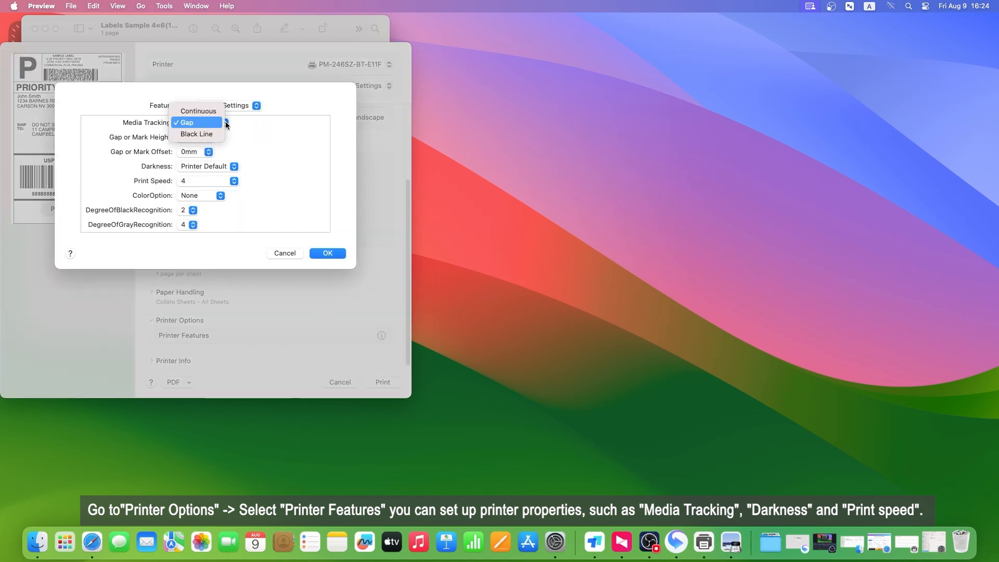
click(214, 123)
click(207, 137)
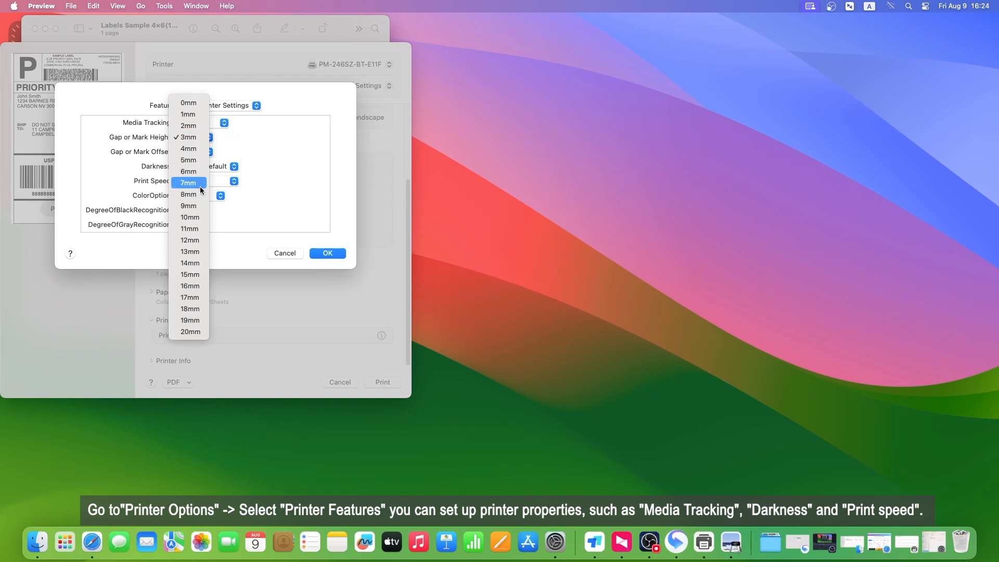
click(201, 136)
click(208, 150)
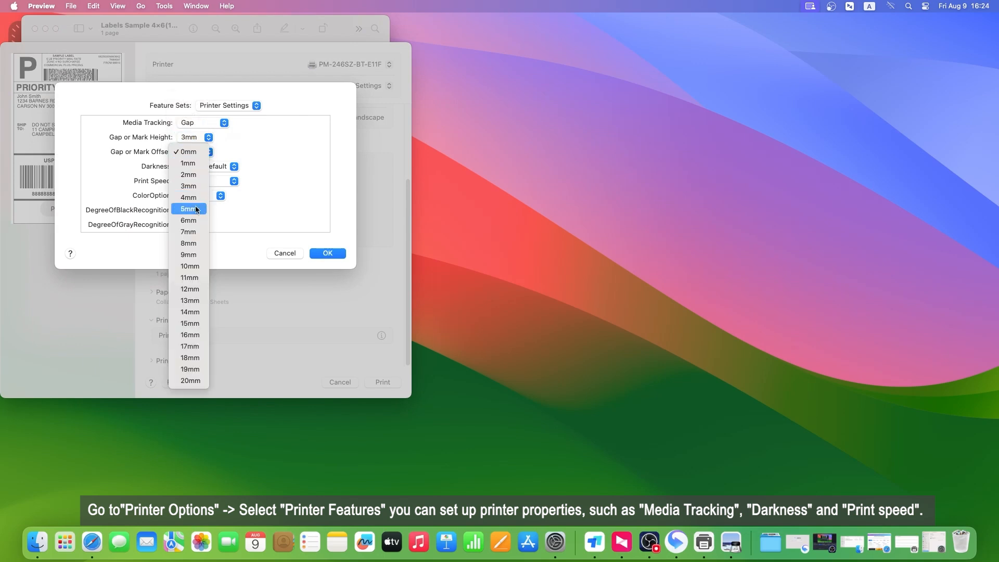
click(195, 149)
Step: Review the darkness, print speed, colour option and black and gray recognition choices, picking Printer Default, 4, None, 2 and 4
click(220, 165)
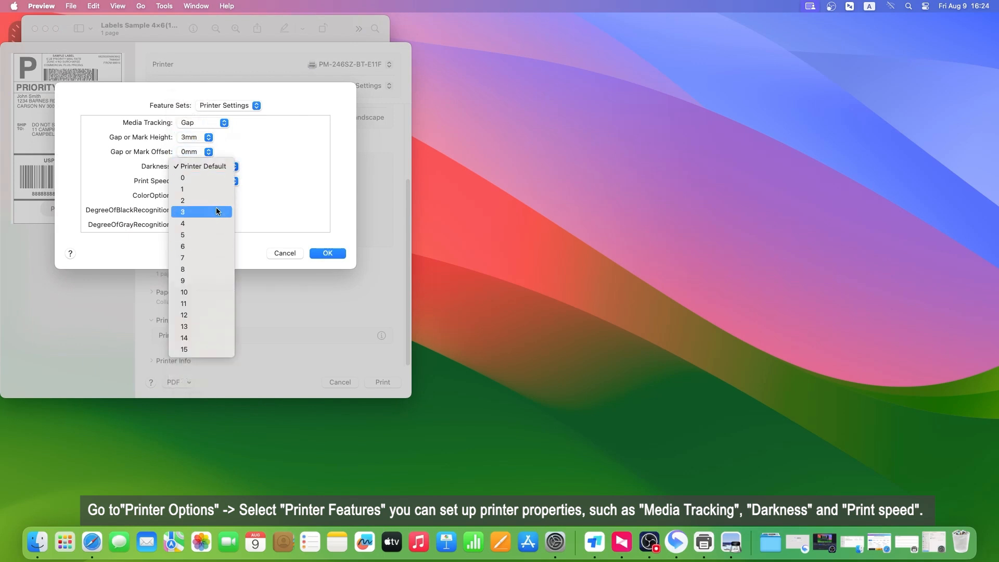
click(220, 165)
click(217, 181)
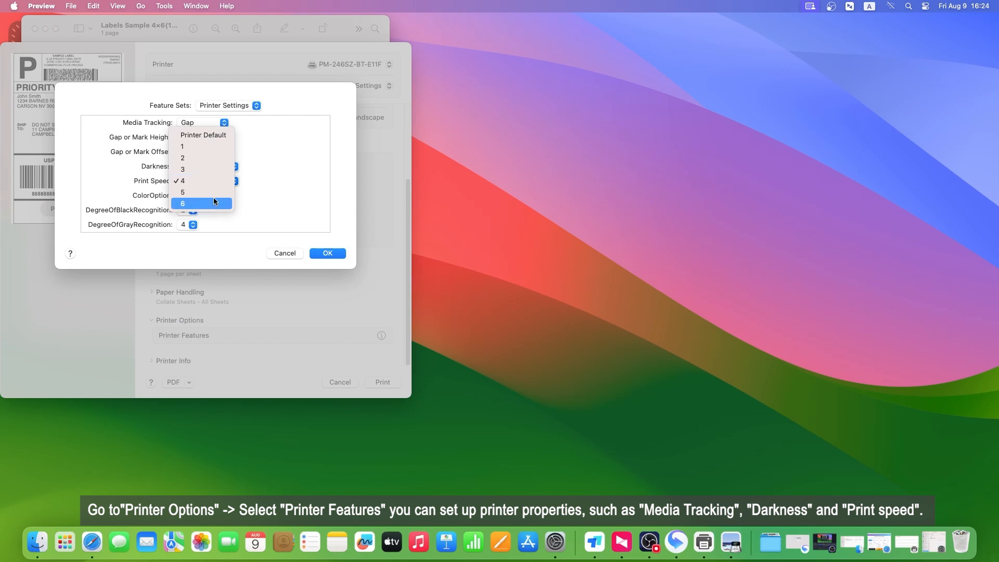
click(217, 183)
click(214, 195)
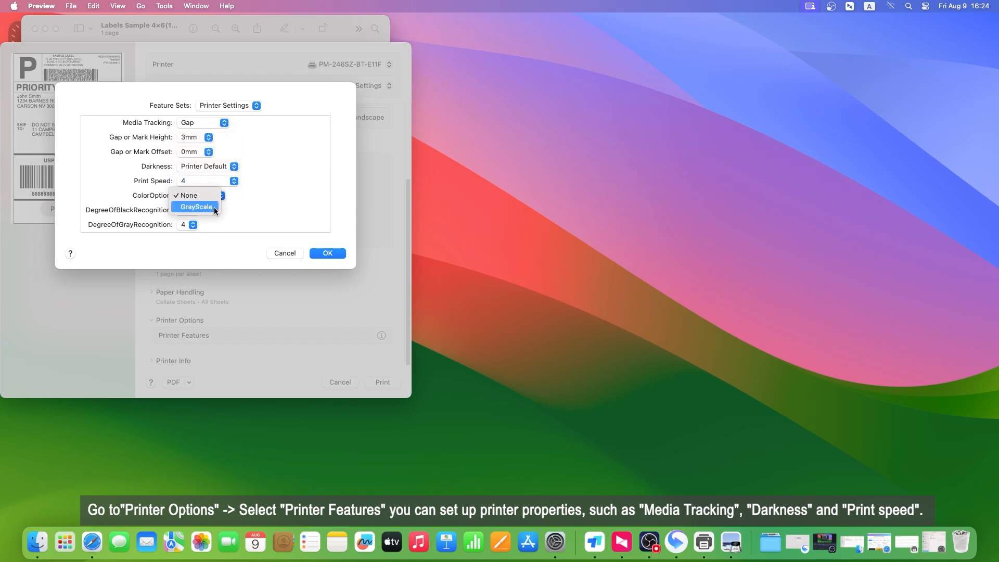
click(215, 196)
click(194, 211)
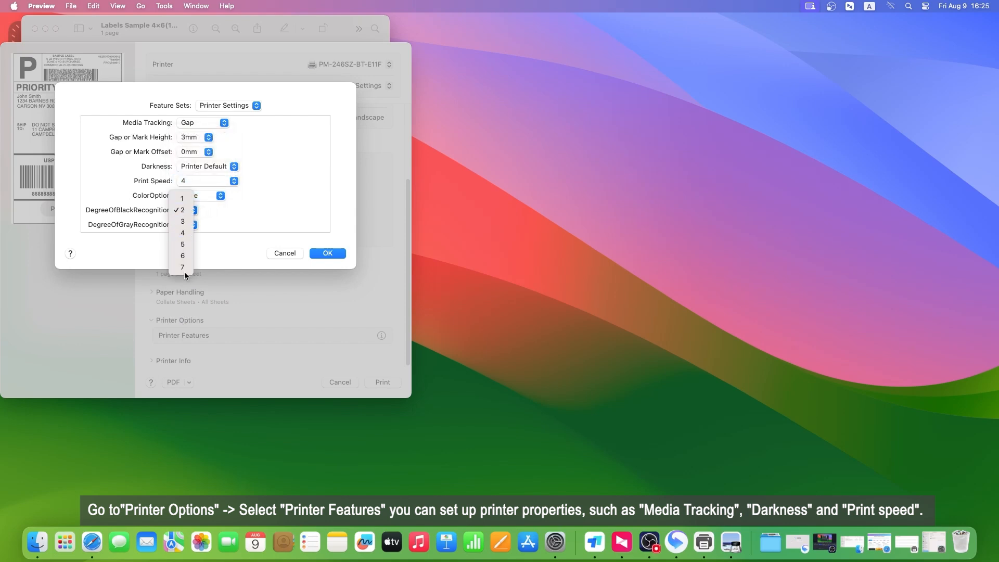
click(186, 209)
click(194, 224)
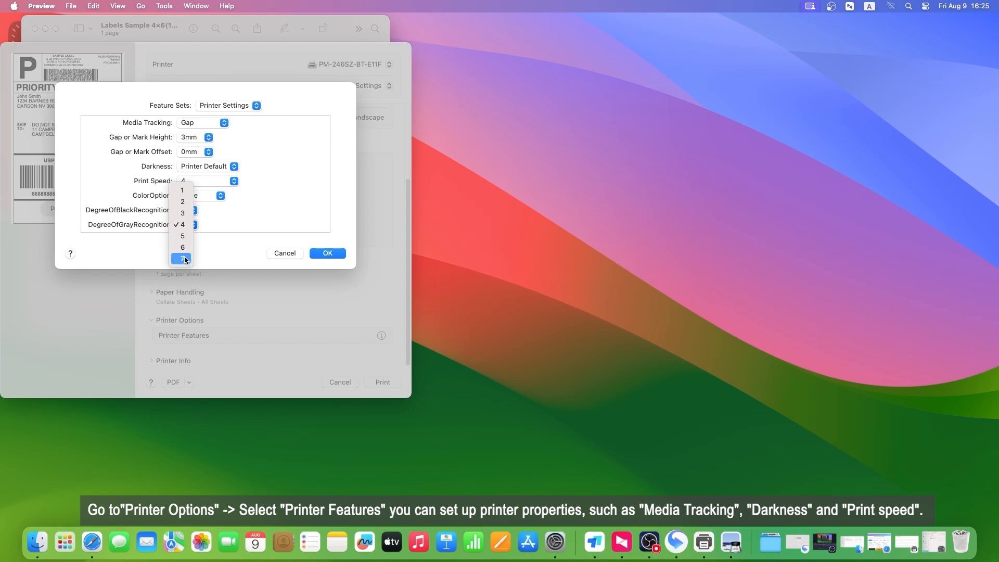
click(182, 224)
Step: Switch the feature set to Page Options and choose 0mm Horizontal Offset with +0.0mm Additional Horizontal Offset
click(252, 105)
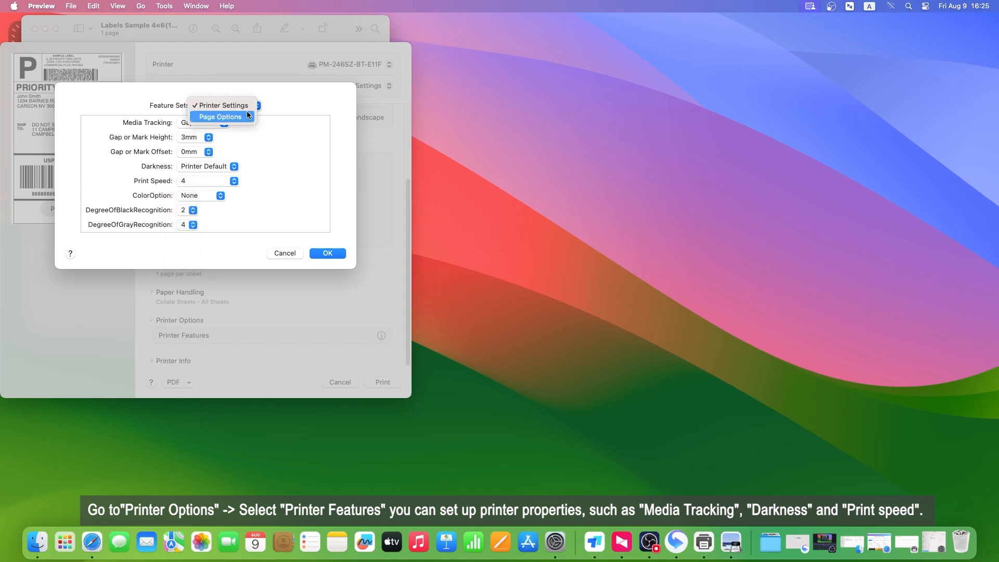
click(247, 116)
click(207, 130)
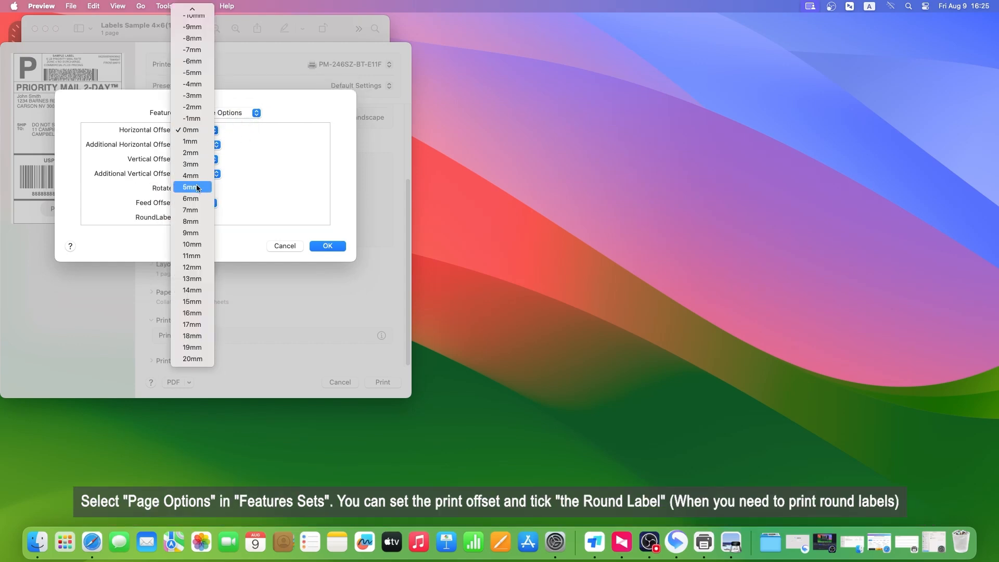
click(193, 134)
click(210, 144)
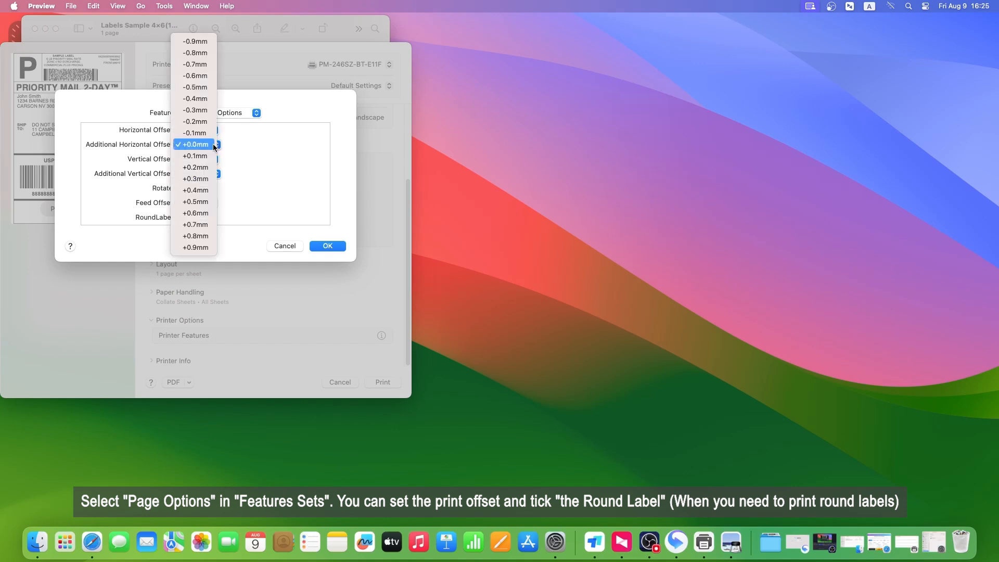
click(202, 146)
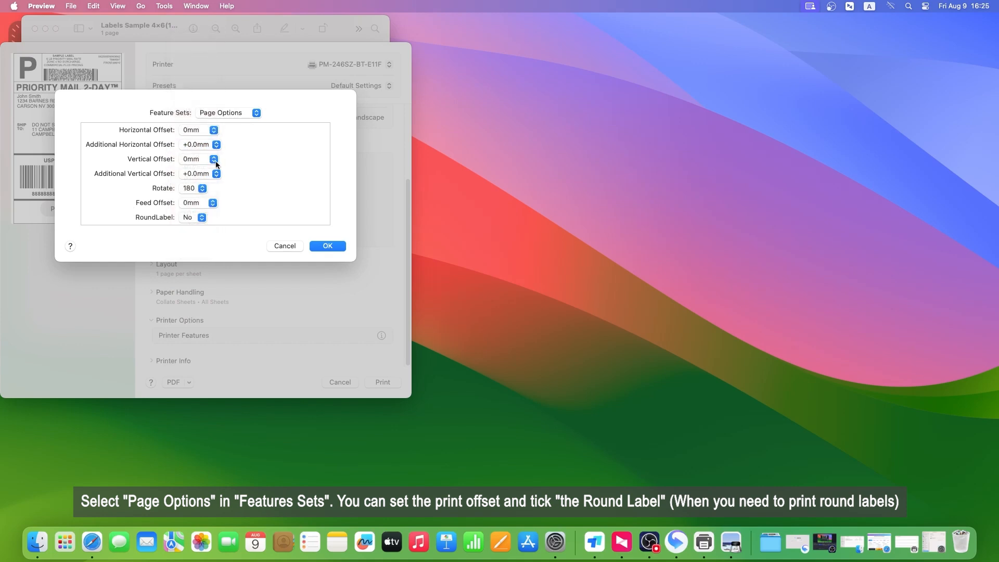
Step: Choose 0mm for Vertical Offset and +0.0mm for Additional Vertical Offset
click(215, 159)
click(193, 159)
click(207, 172)
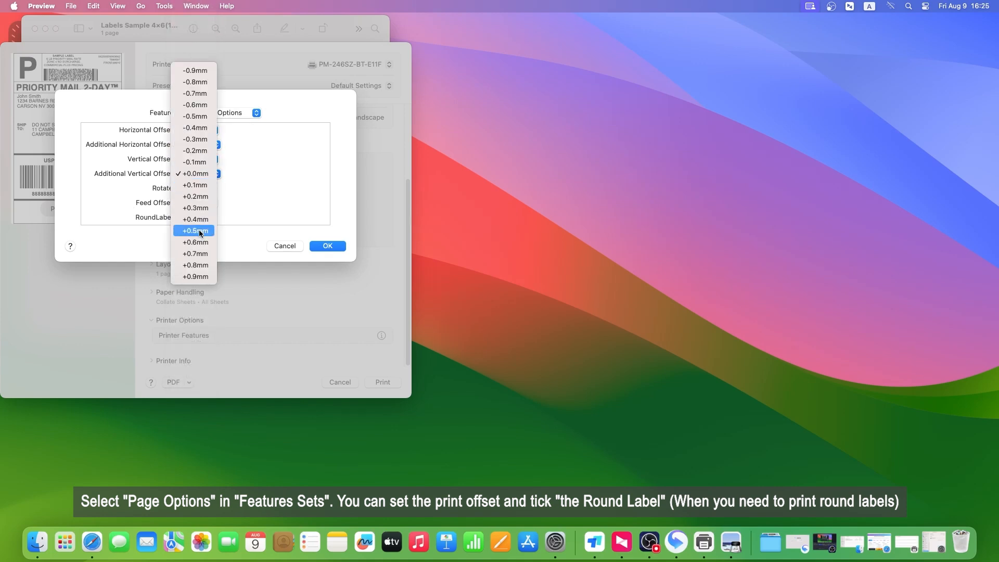
click(213, 174)
click(216, 174)
click(198, 172)
Step: Choose 180 for Rotate, 0mm for Feed Offset and No for RoundLabel, and accept the printer features
click(201, 187)
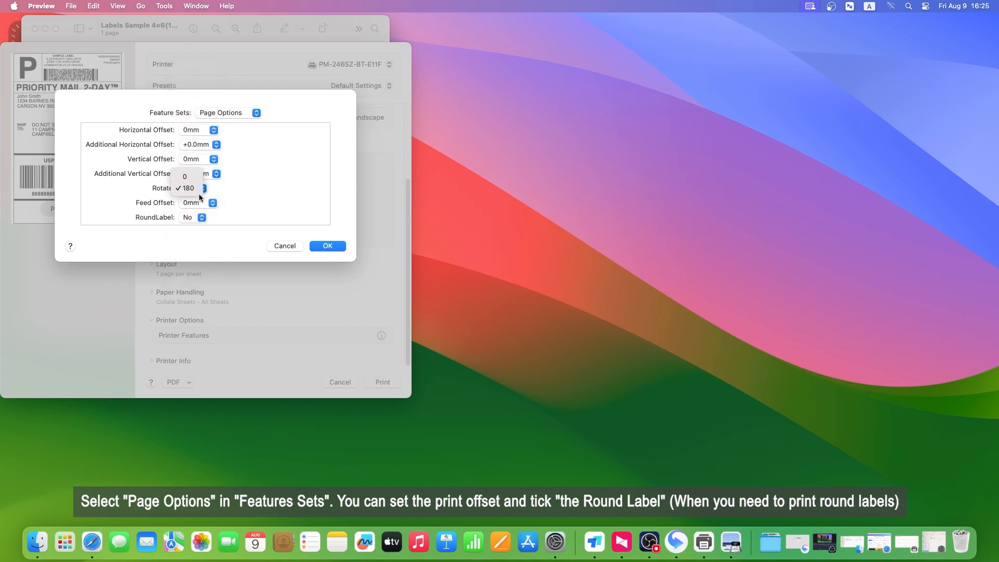
click(195, 188)
click(213, 203)
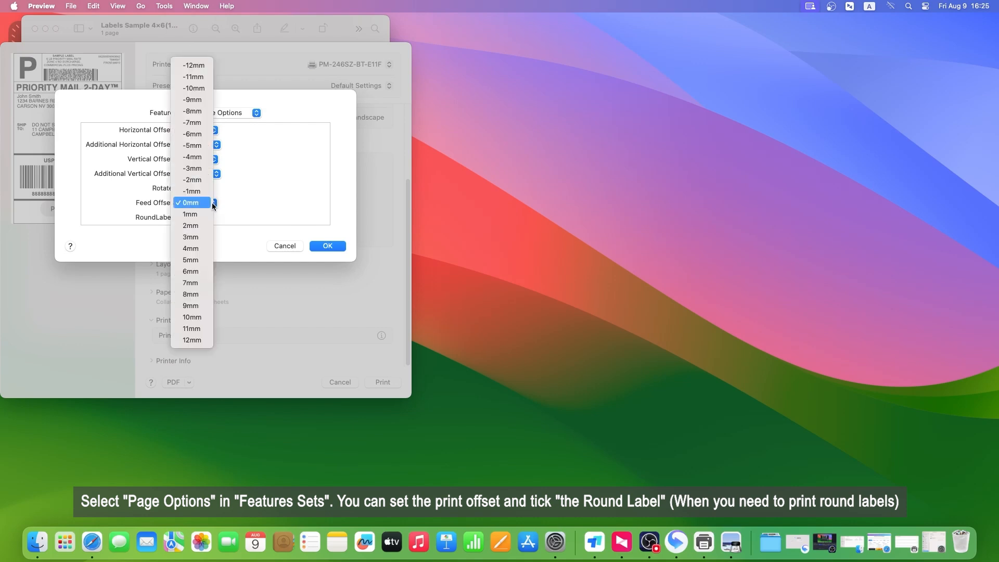
click(188, 204)
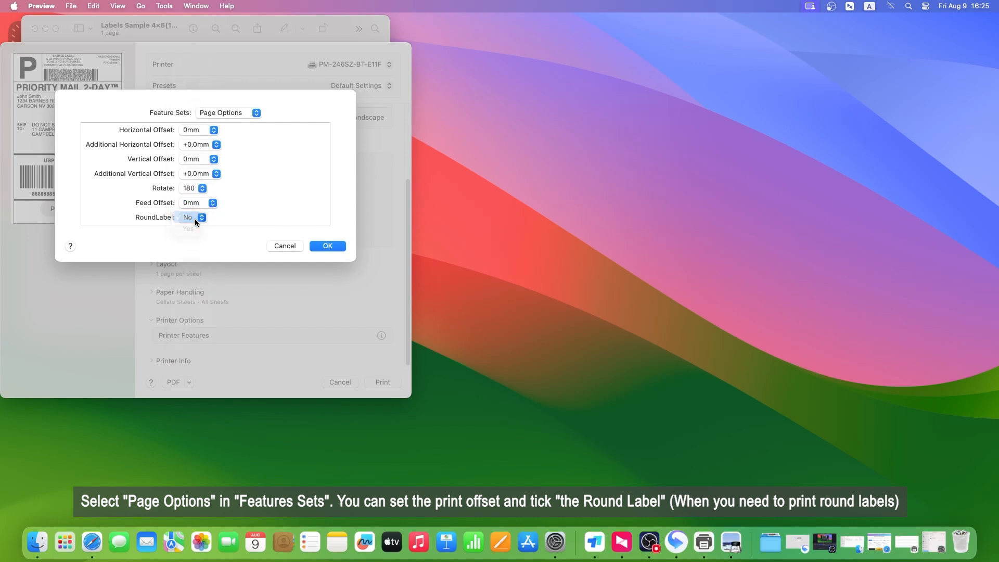
click(194, 218)
click(319, 242)
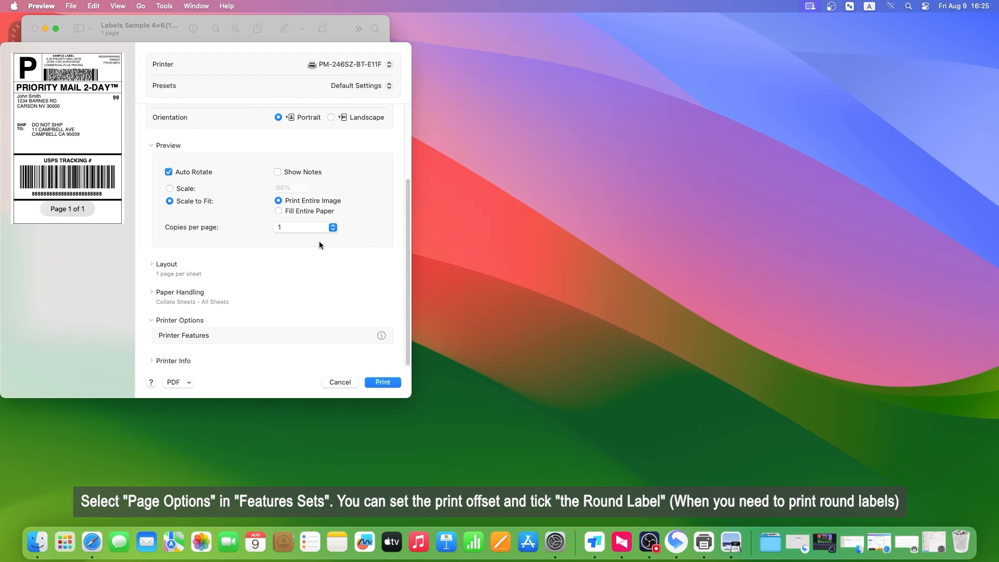
Step: Set the paper size to 4.00x6.00" and print the label
scroll(319, 241, up, 3)
click(344, 164)
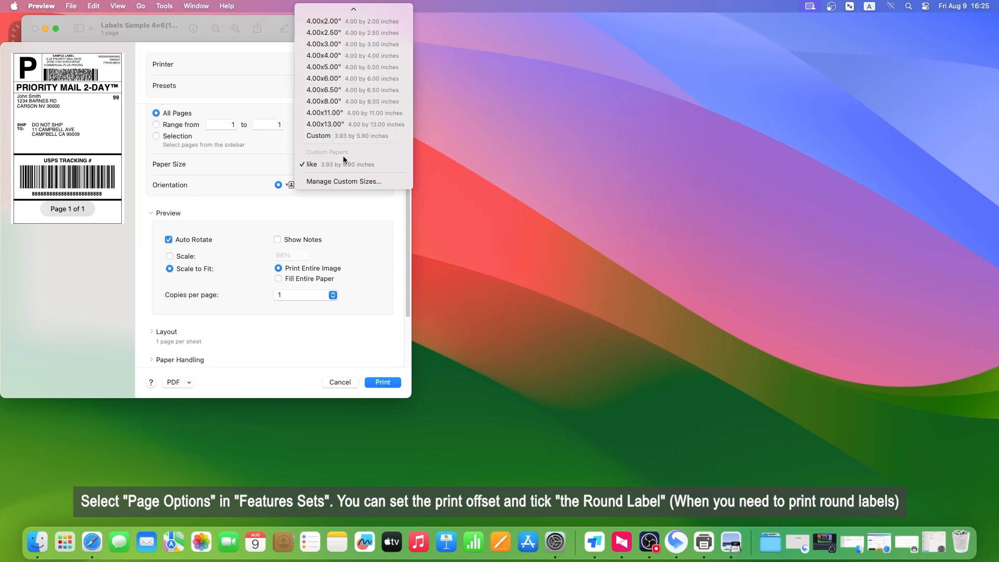
click(343, 82)
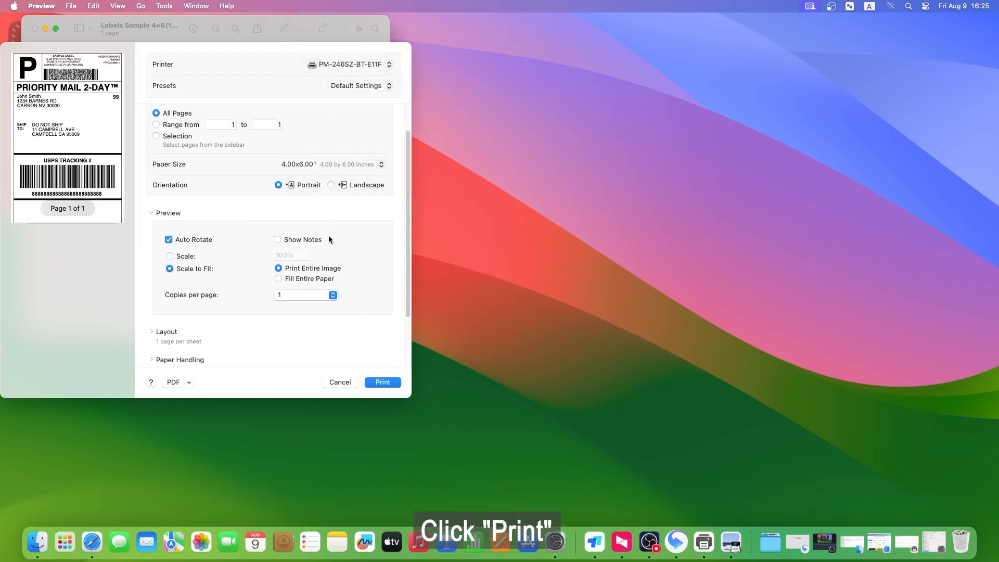
click(374, 383)
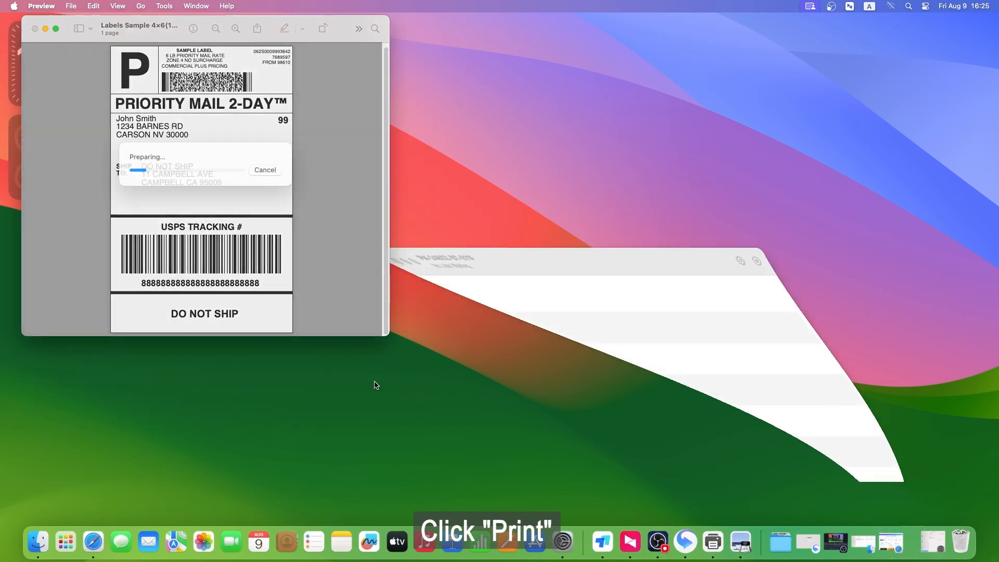